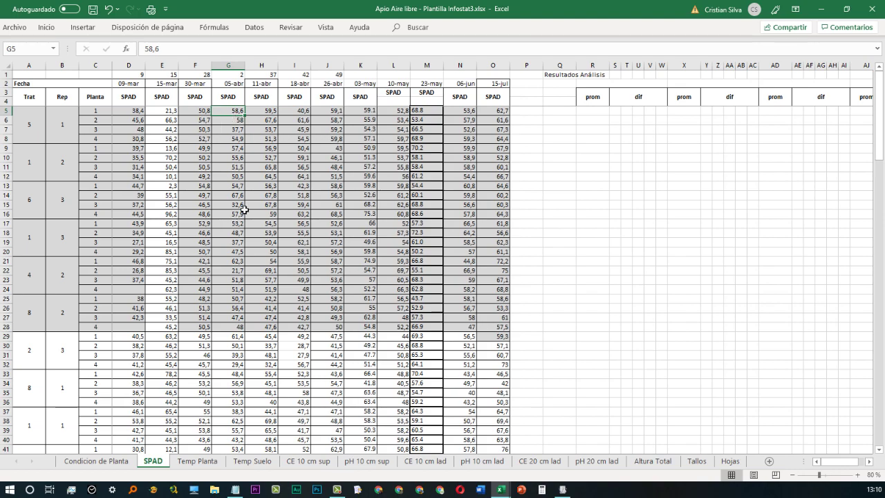
Examine the SPAD sheet's raw plant readings by treatment and repetition, and the ordered averages table in rows 129 to 152
scroll(242, 207, "down", 20)
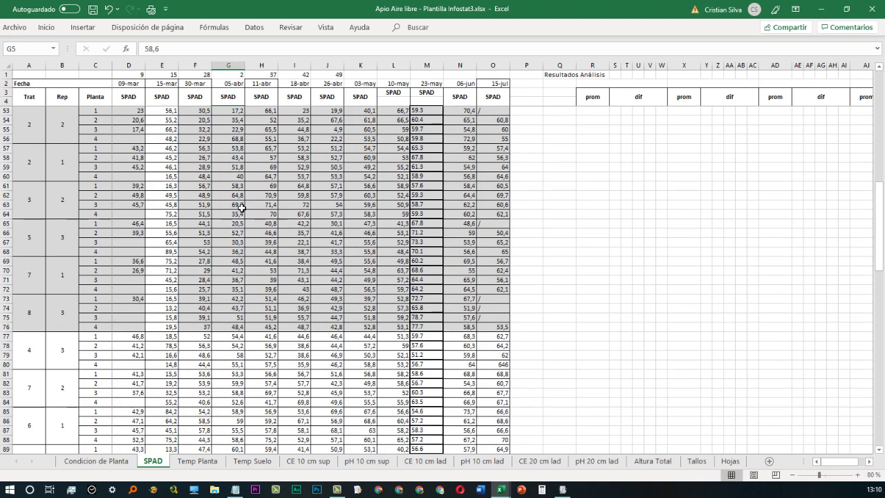
scroll(242, 207, "down", 10)
scroll(256, 135, "up", 15)
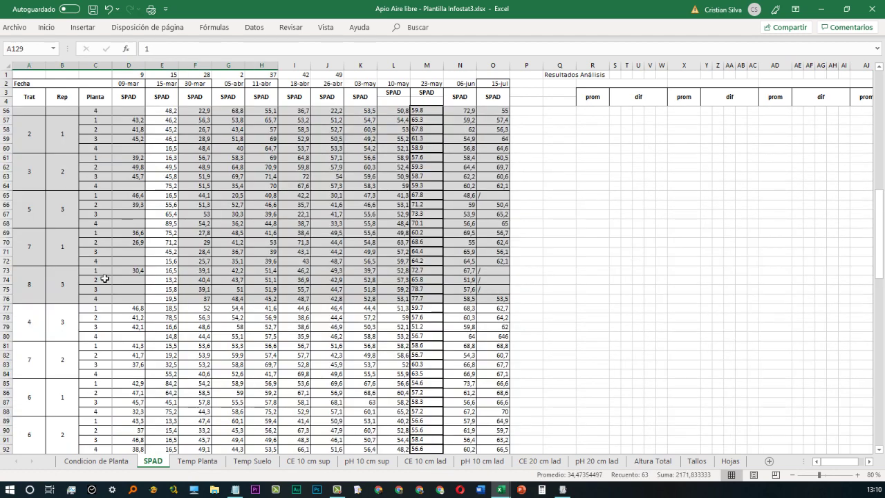
scroll(163, 238, "up", 2)
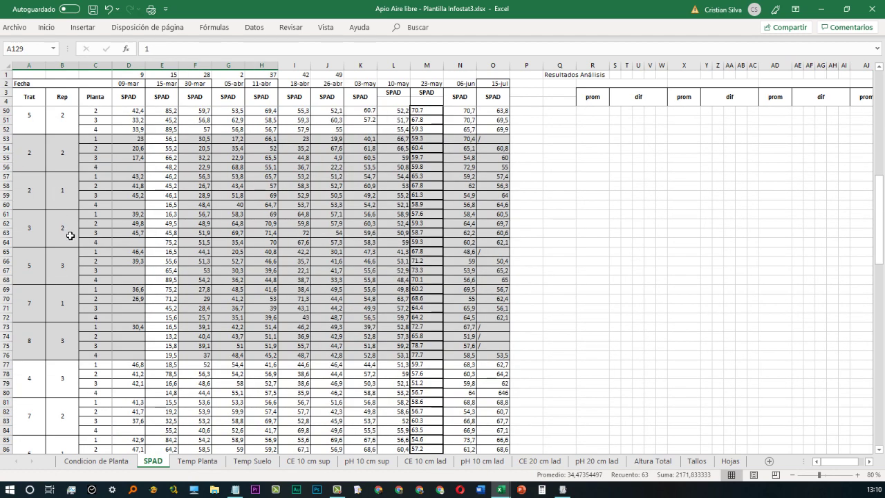
scroll(61, 165, "up", 10)
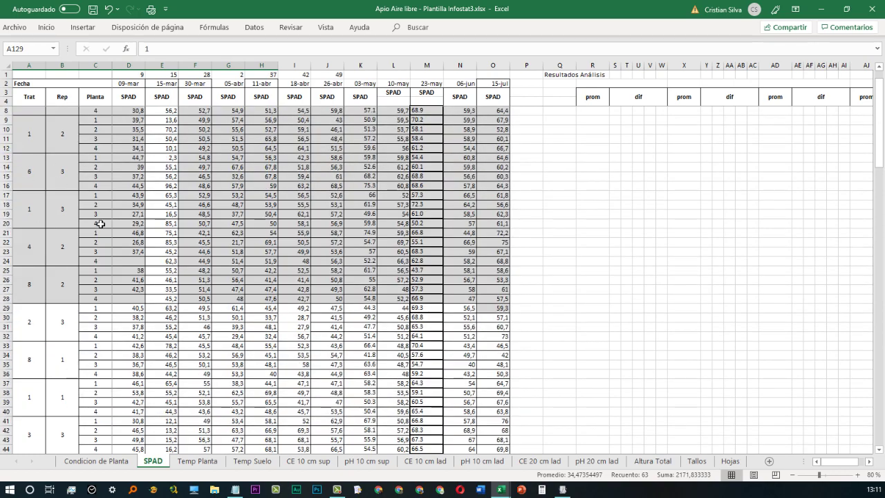
scroll(145, 302, "up", 4)
scroll(145, 303, "down", 9)
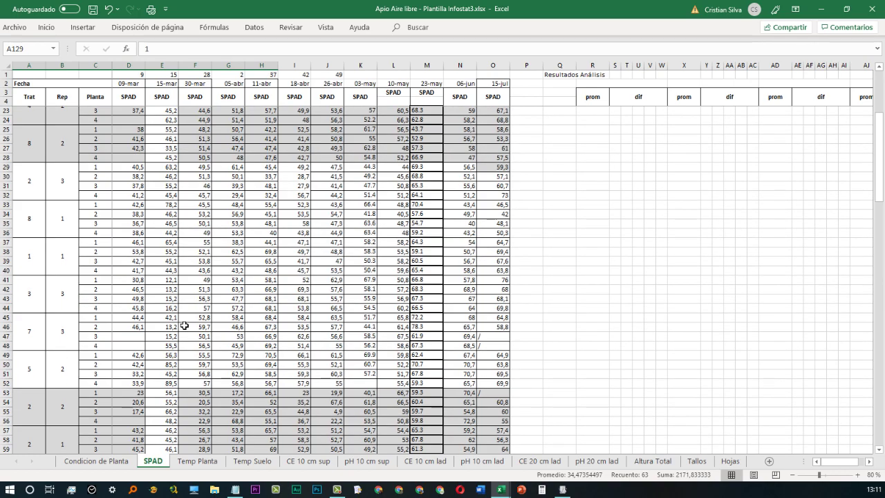
scroll(181, 290, "down", 20)
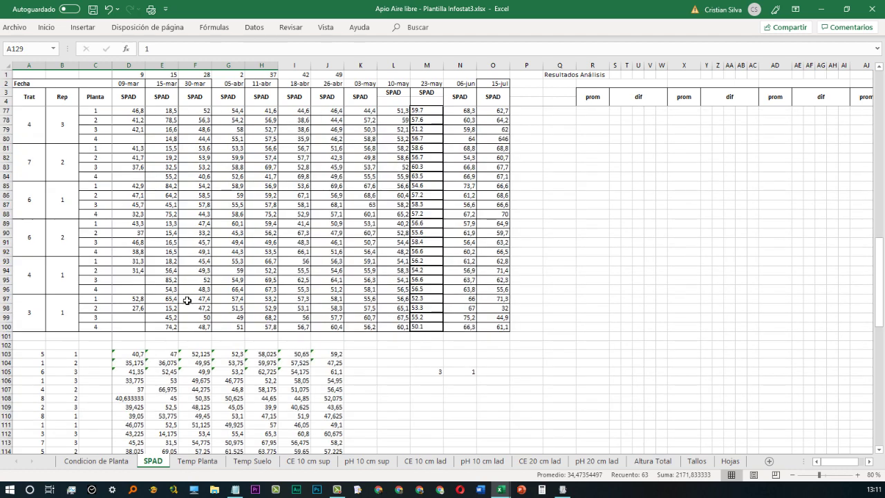
scroll(187, 300, "down", 1)
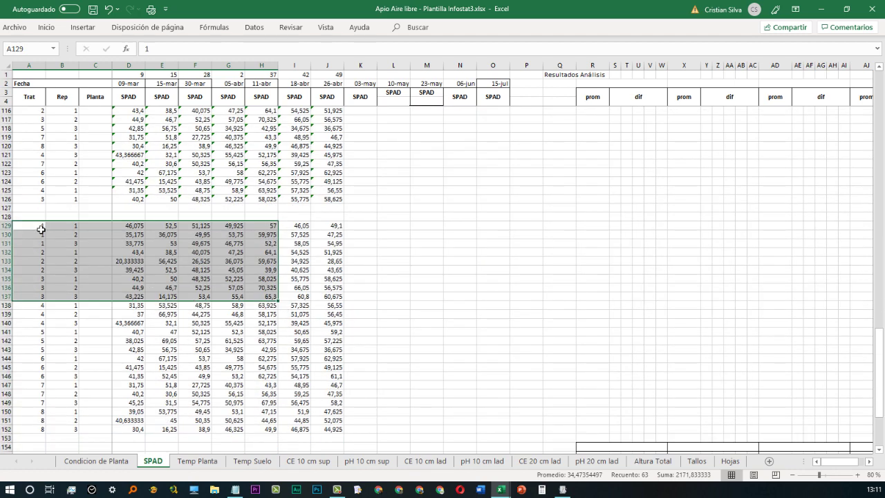
left_click_drag(41, 227, 69, 236)
left_click_drag(194, 266, 341, 432)
left_click(387, 247)
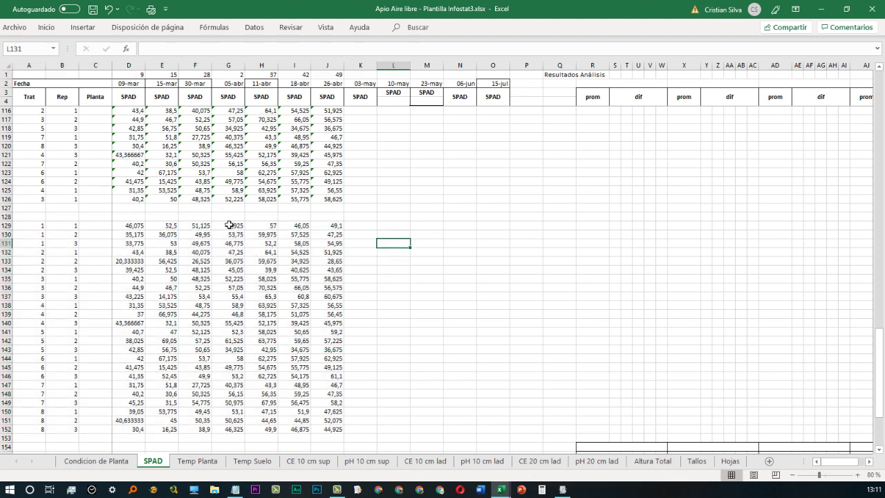
Copy the ordered 05-abr averages (G129:G152) into the Respuesta column of Datos en limpio infostat.xlsx from C2, as values only
left_click_drag(235, 229, 239, 438)
key("ctrl+c")
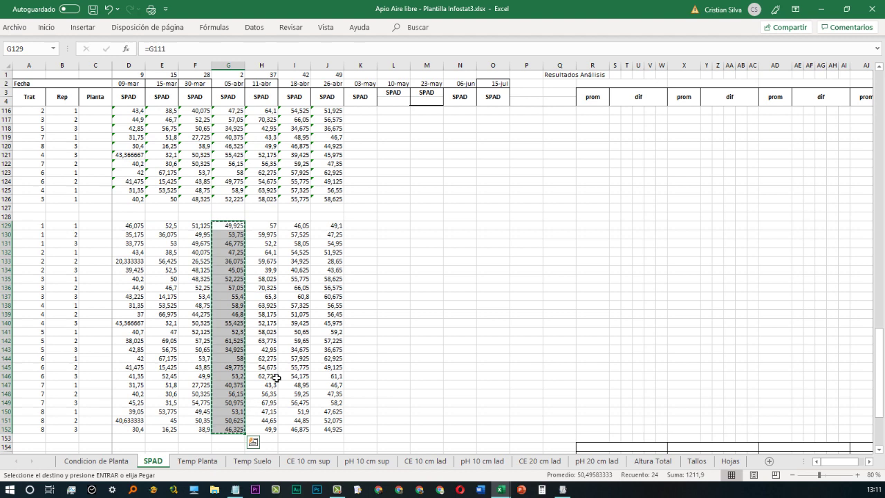
key("alt+Tab")
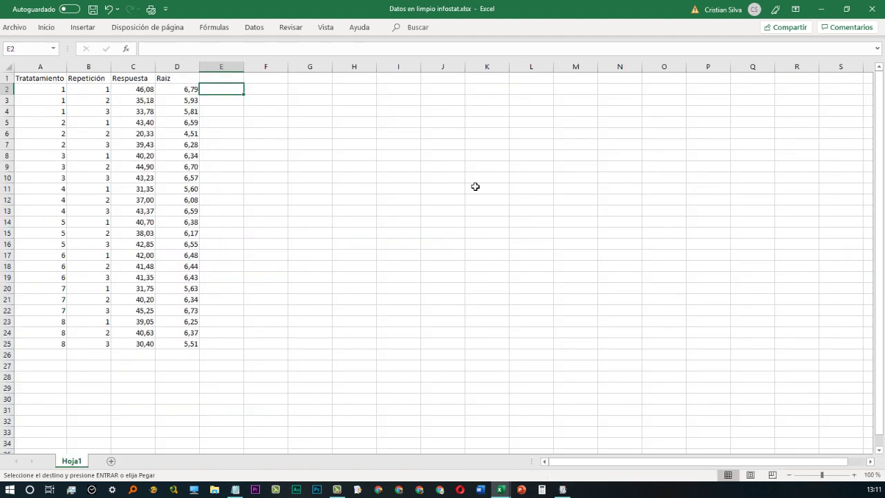
left_click(138, 91)
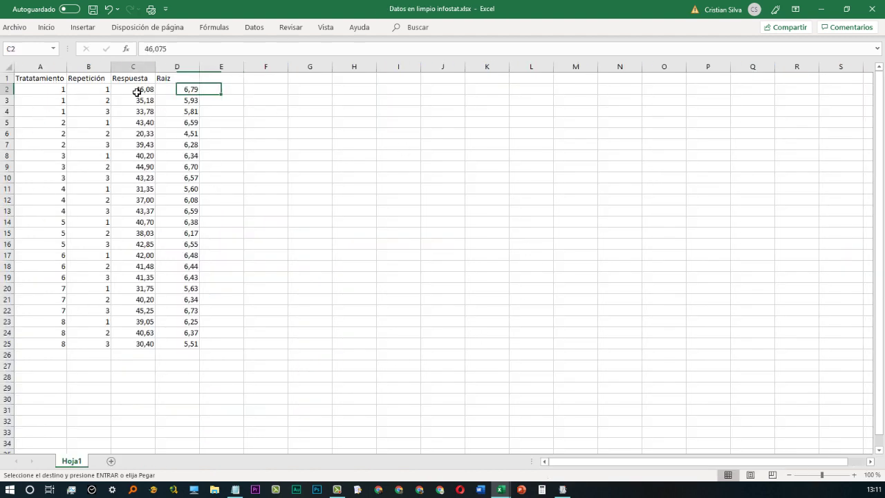
key("ctrl+shift+Down")
key("ctrl+v")
key("ctrl")
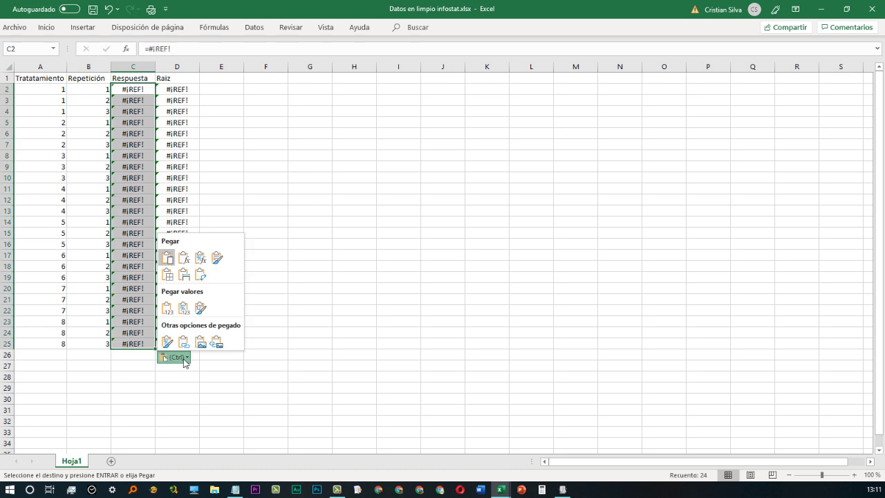
left_click(167, 309)
left_click(309, 166)
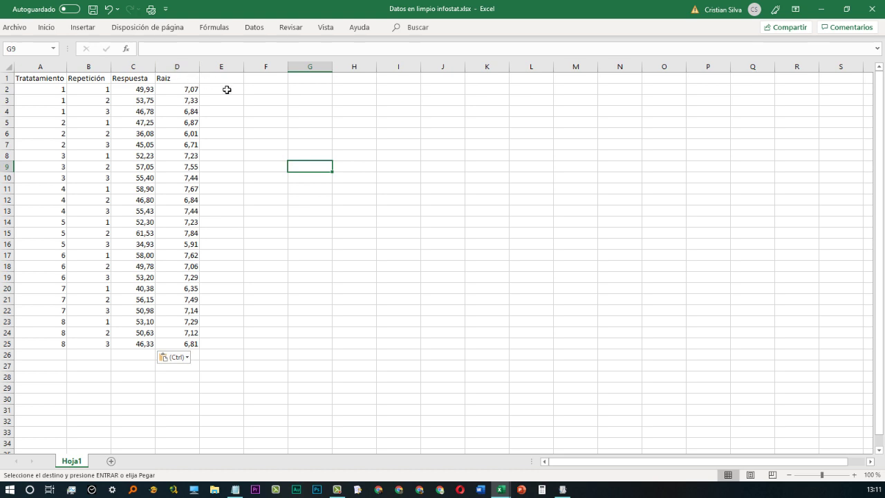
Save a copy of the clean data workbook to Escritorio in the Libro de Excel 97-2003 (*.xls) format
left_click(20, 32)
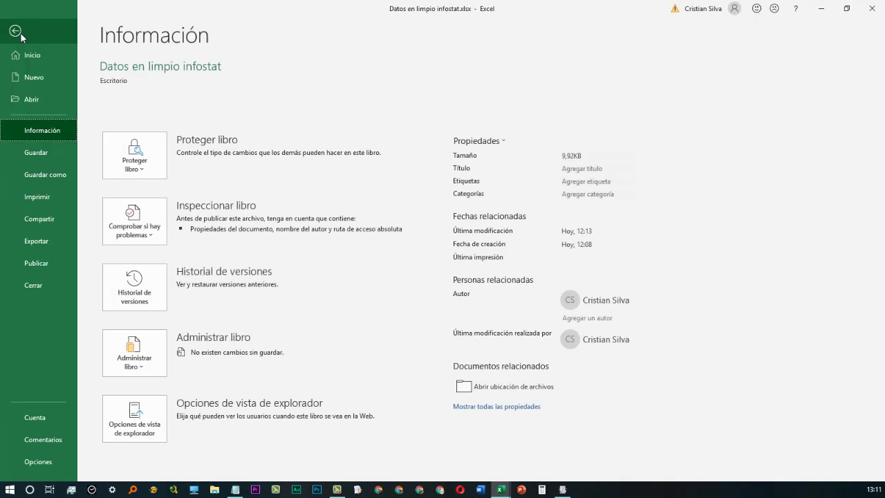
left_click(48, 175)
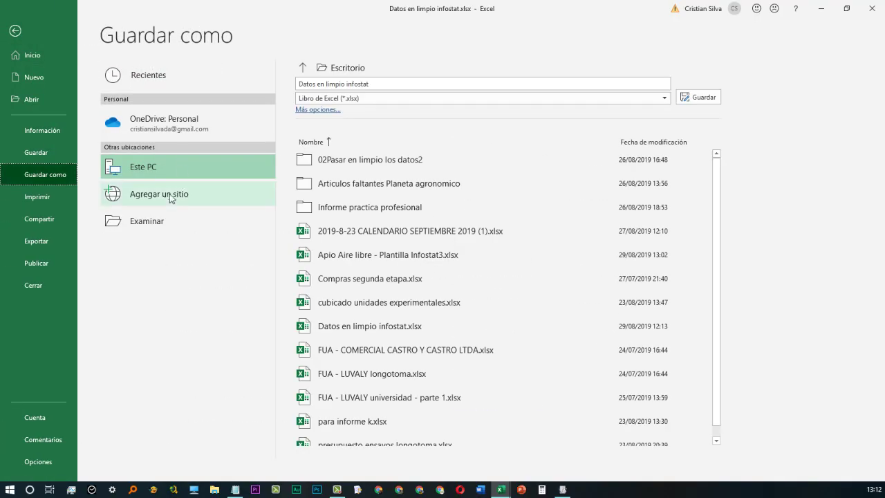
left_click(146, 221)
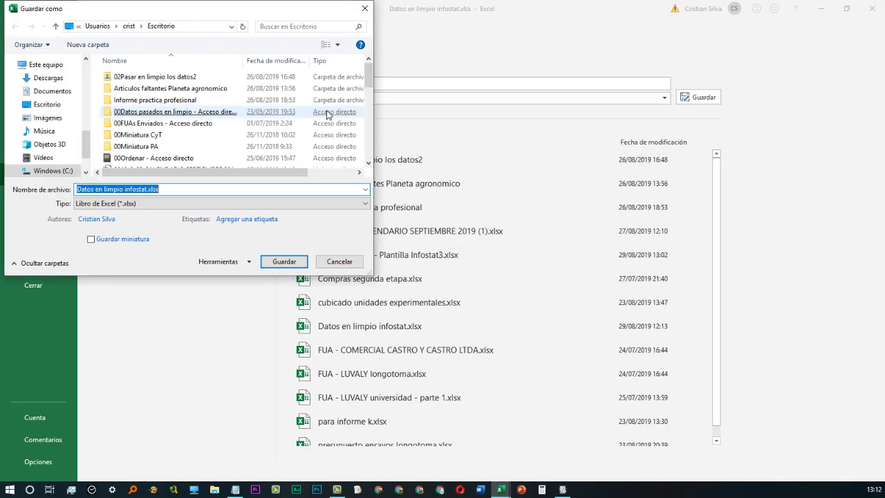
left_click(46, 104)
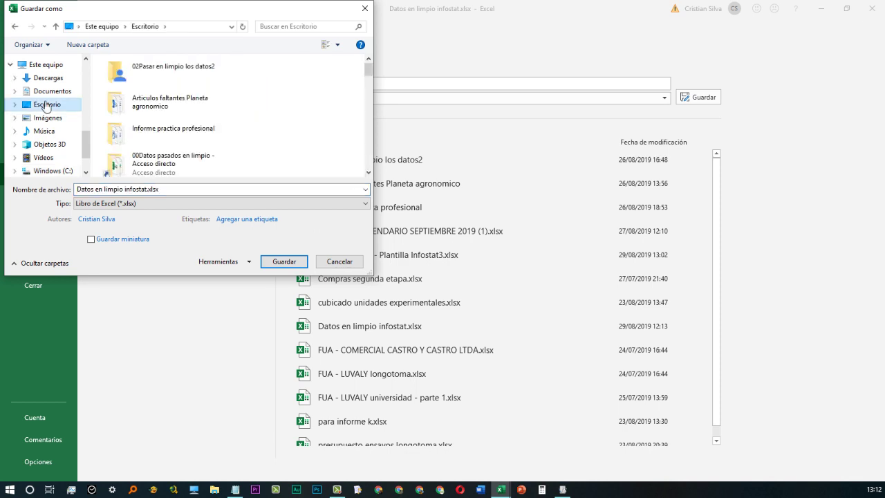
left_click(194, 206)
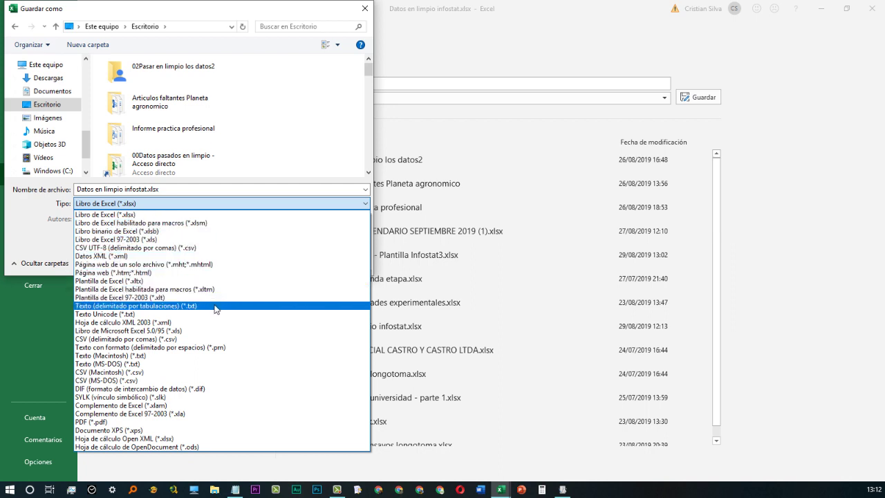
left_click(156, 240)
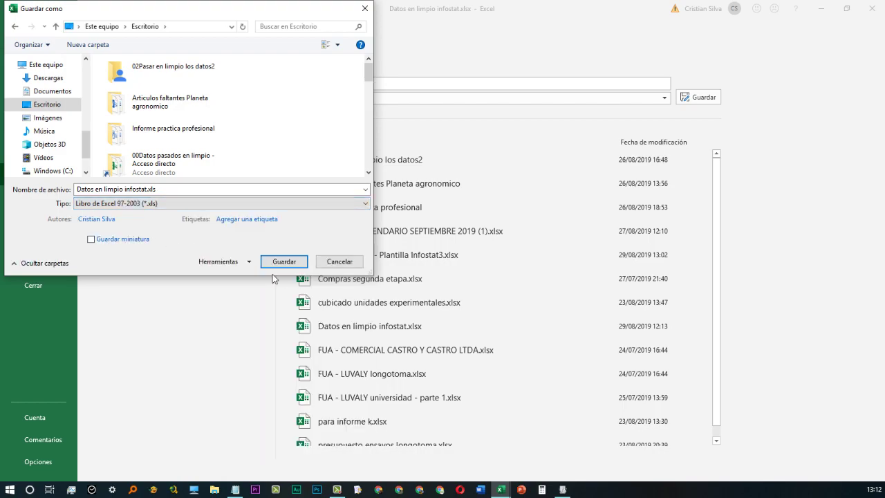
left_click(284, 260)
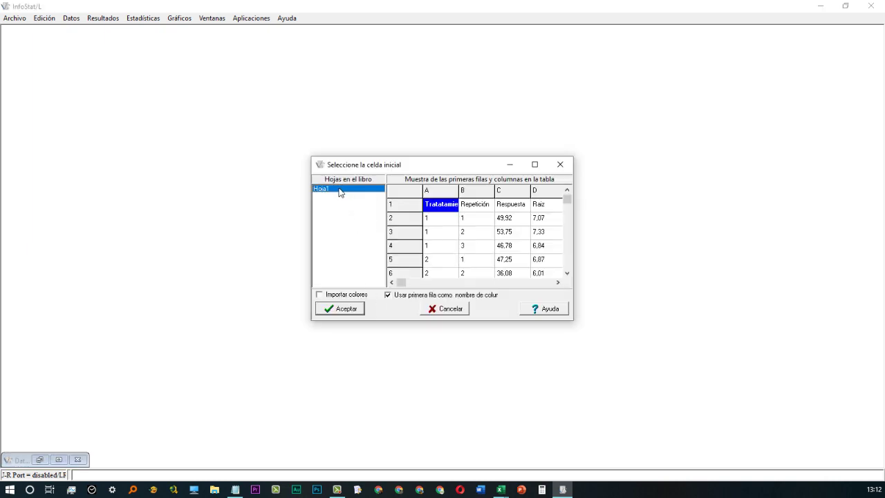
Import Hoja1 of the saved workbook into InfoStat with the first row as column names, and maximize its data table
left_click(349, 309)
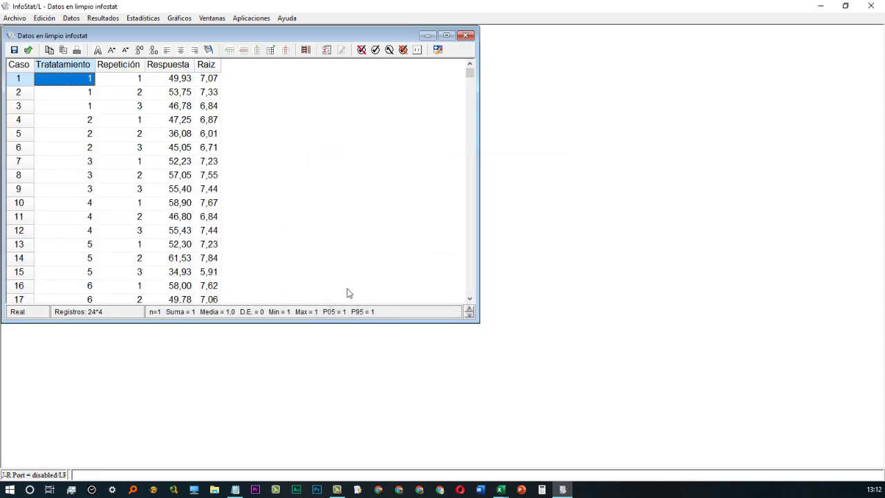
left_click(446, 36)
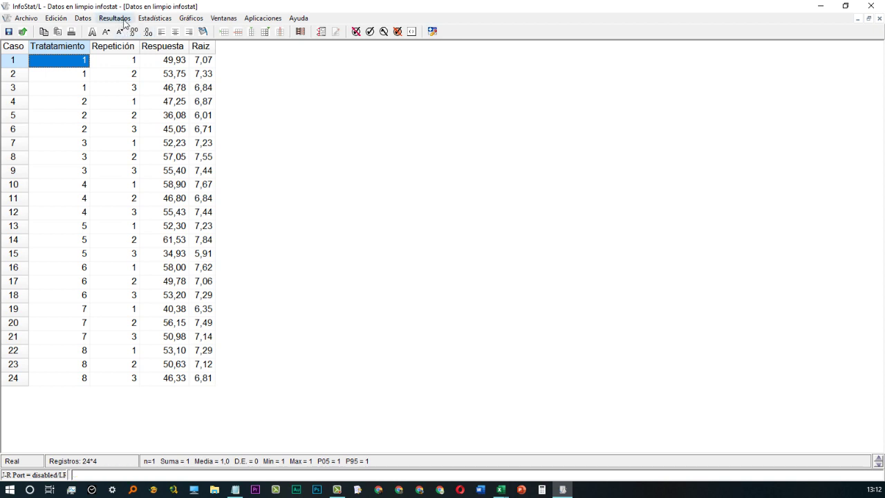
Set up an analysis of variance with Tratatamiento as the classification variable and Respuesta as the dependent variable
left_click(146, 21)
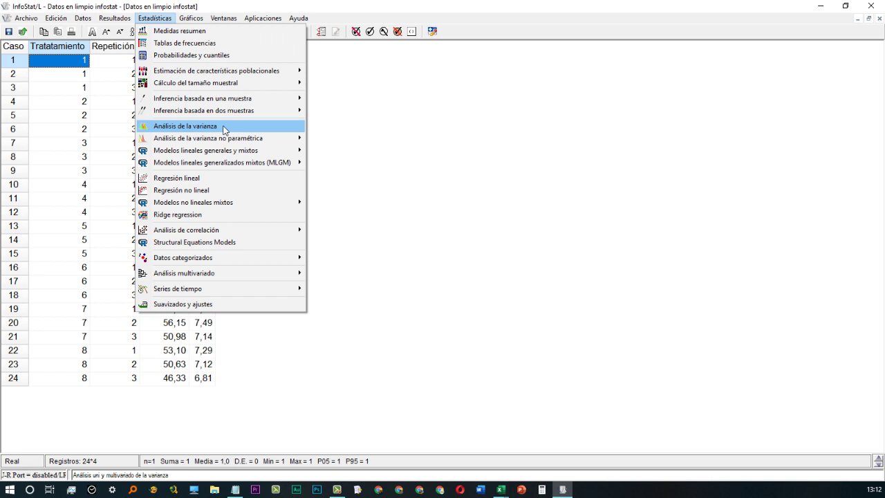
left_click(223, 128)
left_click(337, 132)
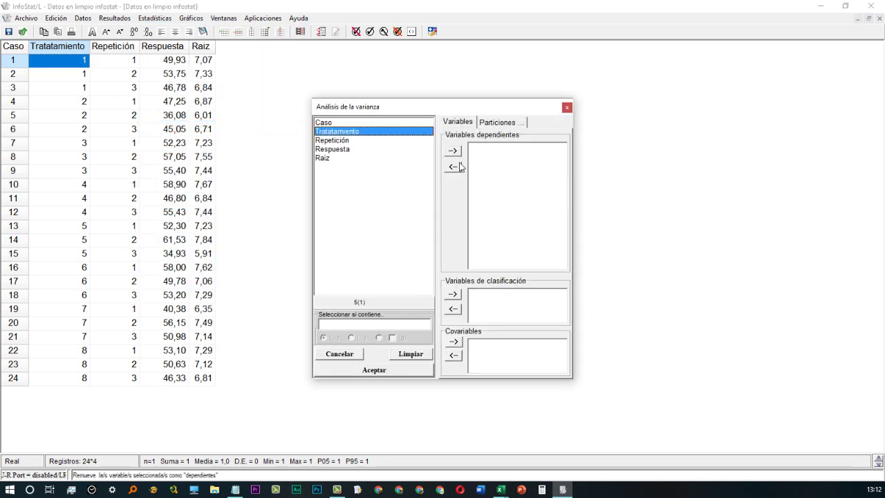
left_click(452, 294)
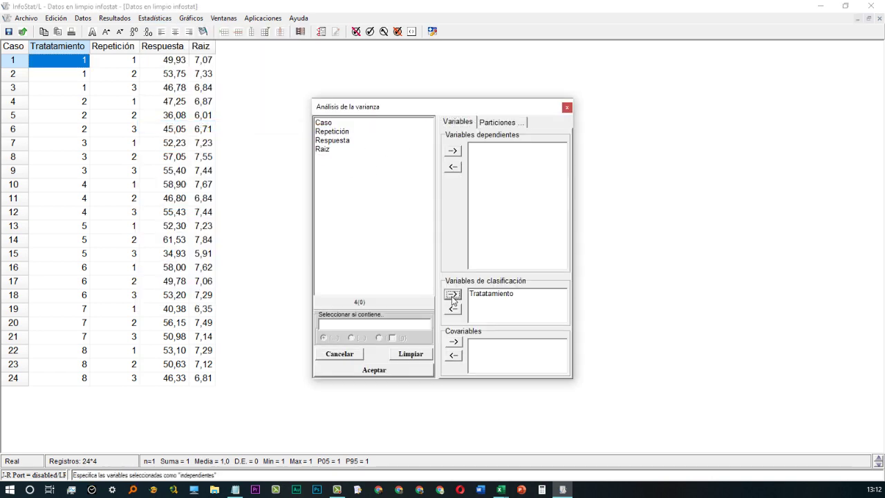
left_click(361, 141)
left_click(453, 151)
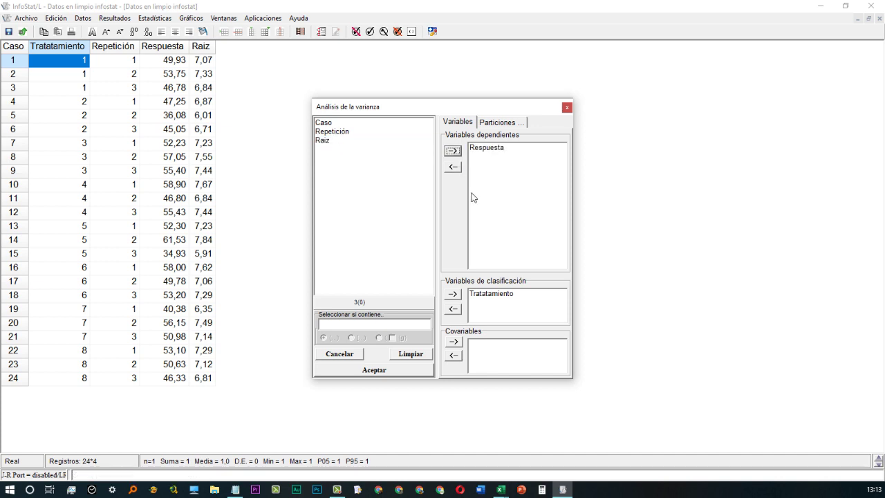
left_click(405, 371)
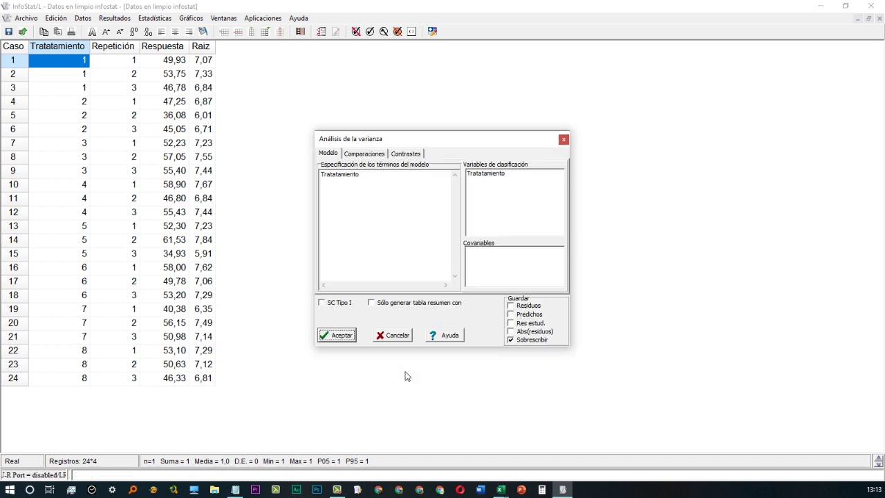
Run the analysis of variance with Residuos and Abs(residuos) saved to the data table
left_click(511, 306)
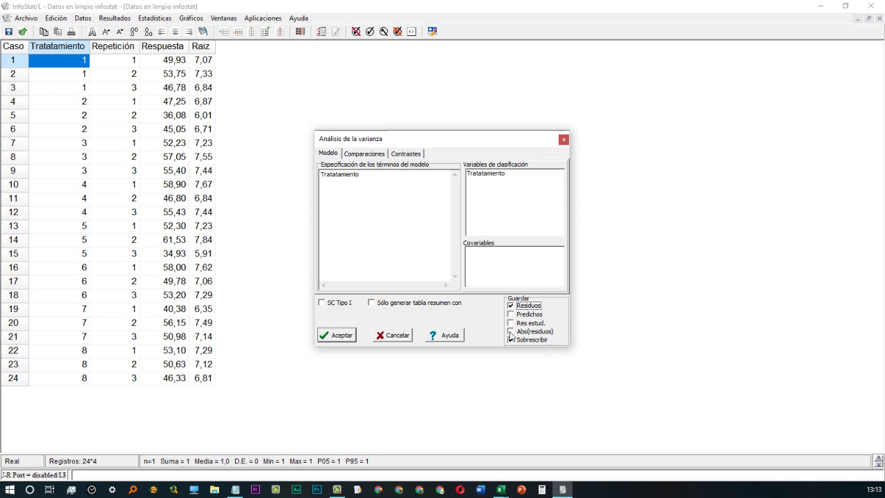
left_click(511, 331)
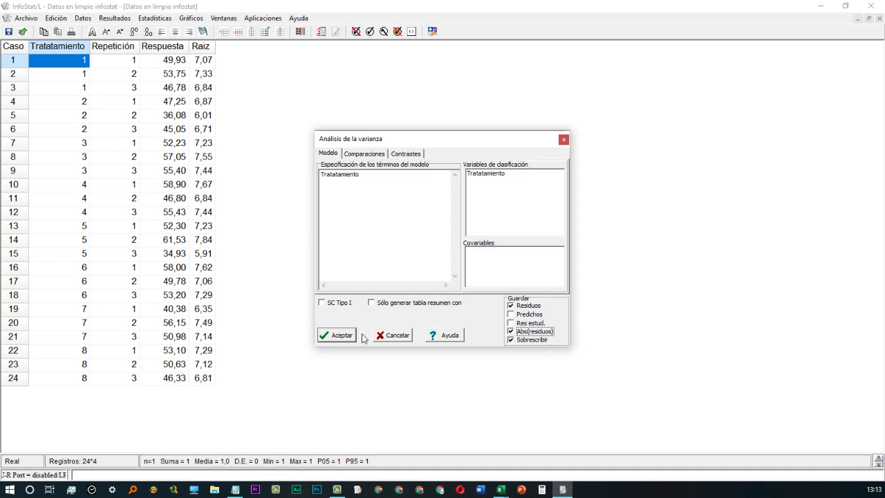
left_click(337, 335)
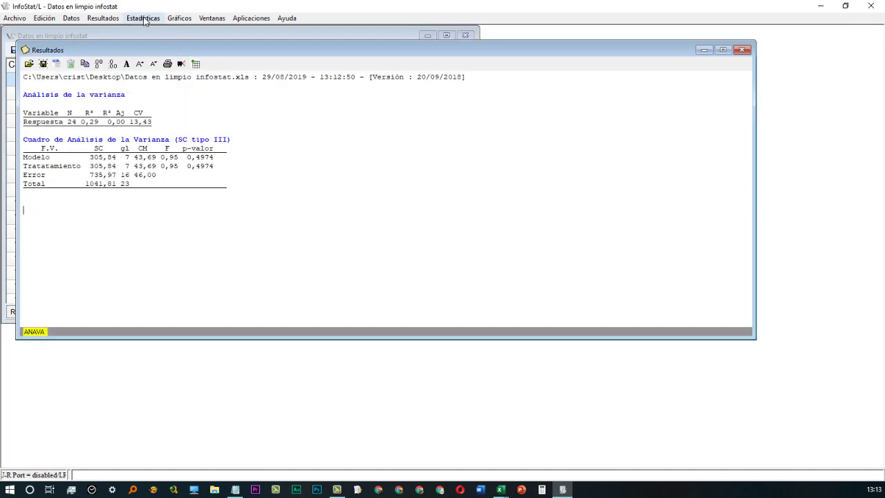
Run the modified Shapiro-Wilks normality test with RDUO Respuesta as the only variable, in place of Respuesta
left_click(143, 19)
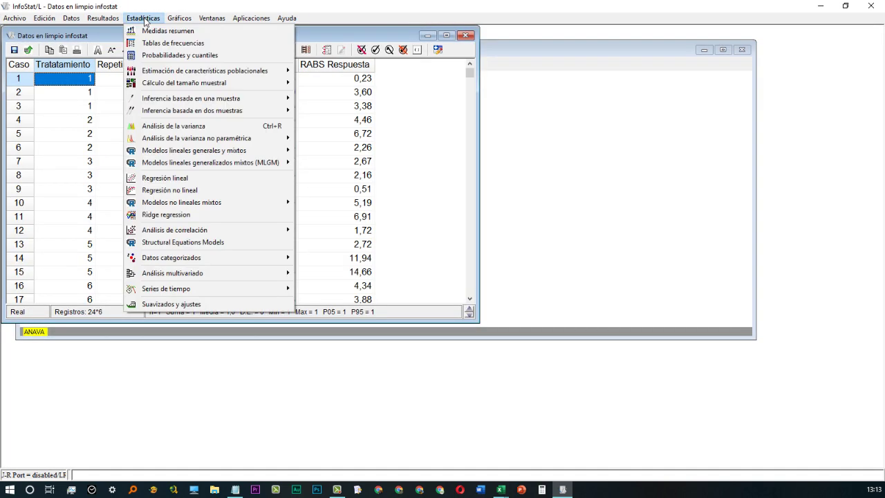
mouse_move(262, 102)
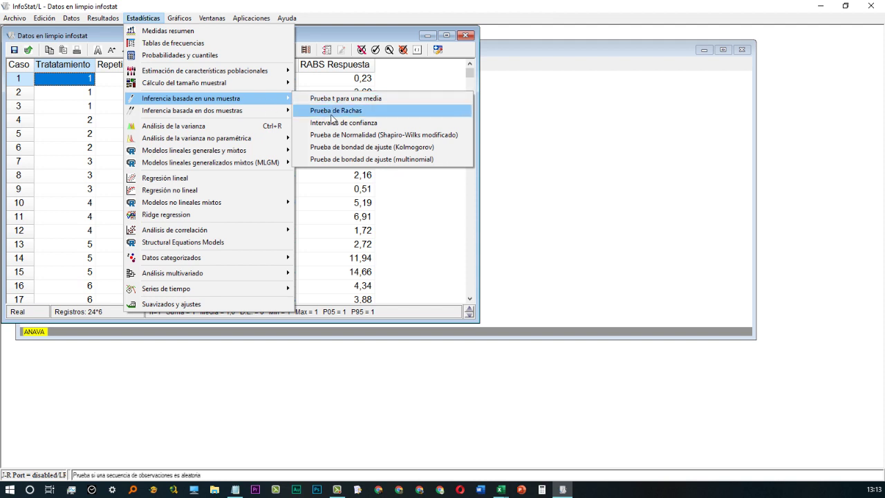
left_click(377, 136)
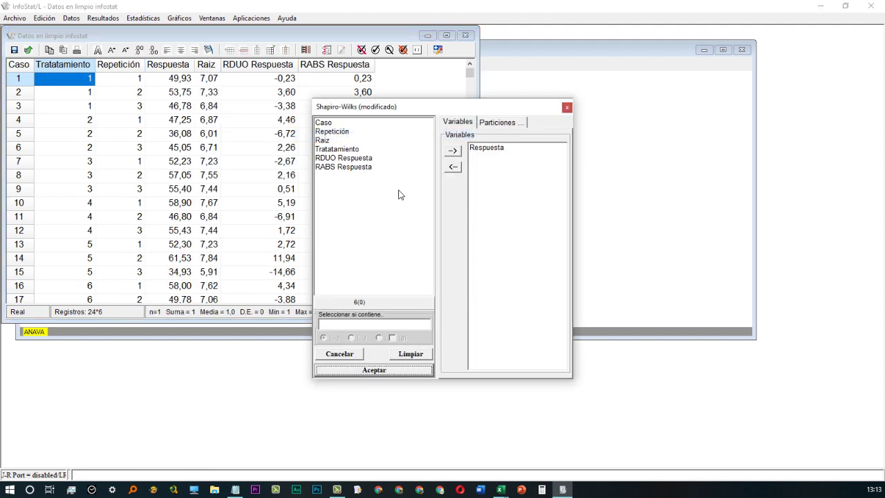
left_click(494, 148)
left_click(453, 167)
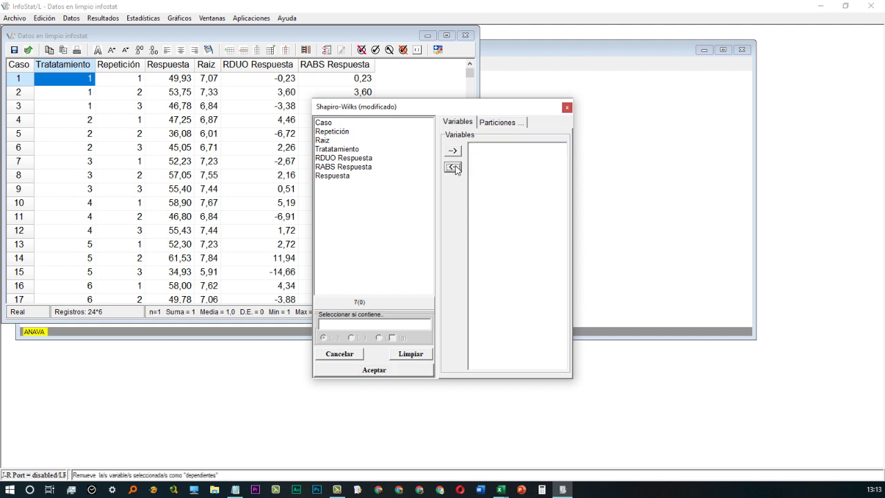
left_click(349, 159)
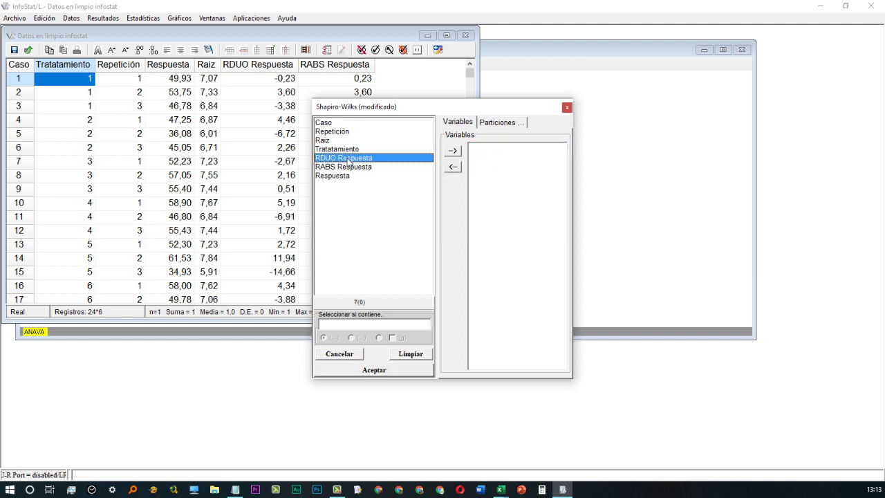
left_click(454, 151)
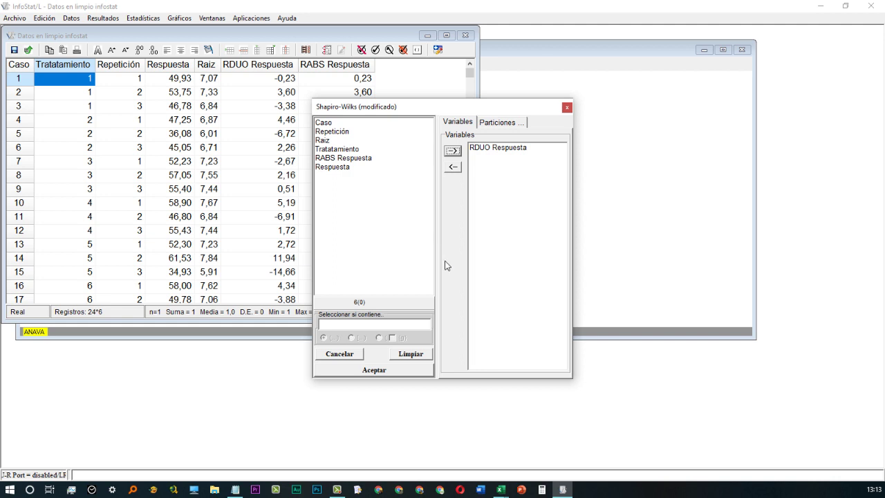
left_click(374, 371)
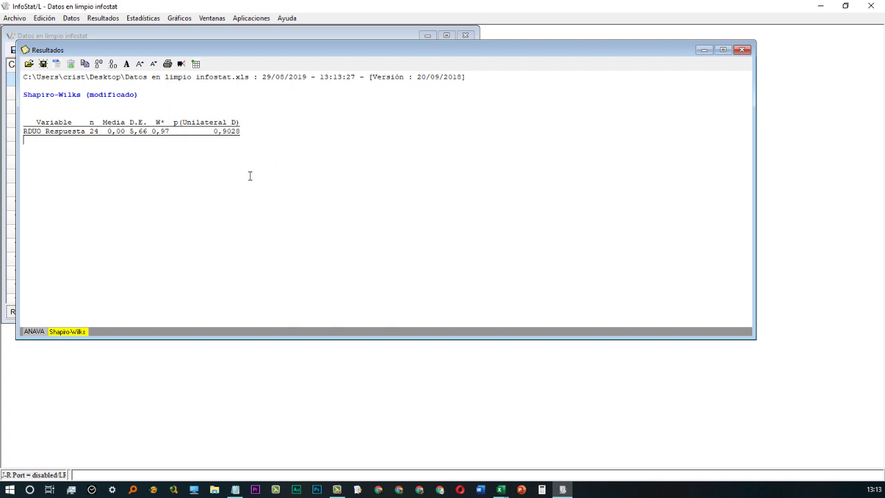
Set up an analysis of variance with Tratatamiento as the classification variable and RABS Respuesta as the only dependent variable
left_click(156, 24)
left_click(143, 19)
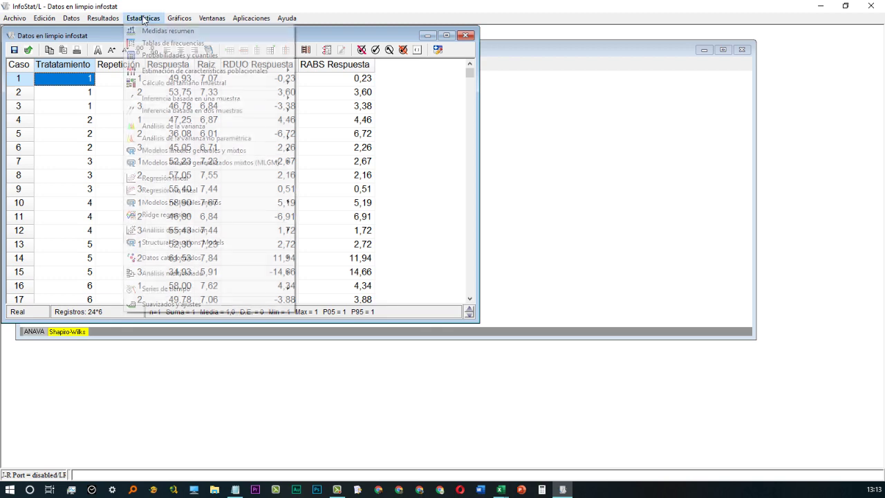
left_click(207, 126)
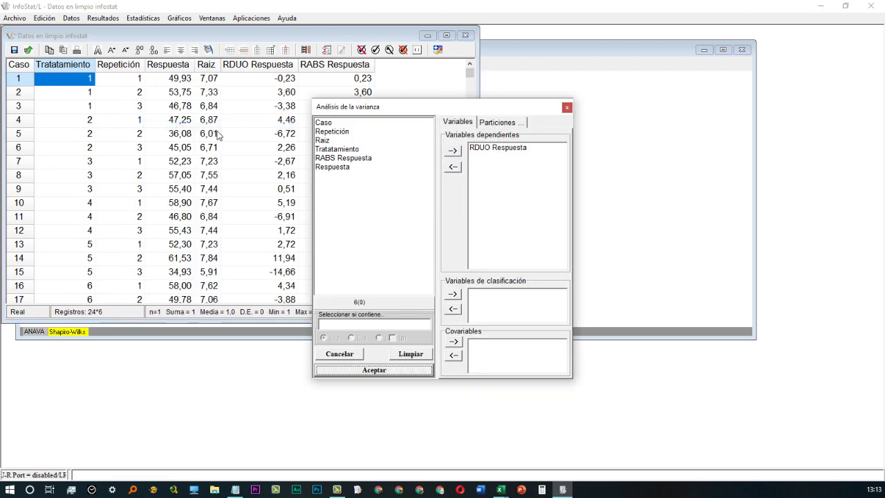
left_click(501, 148)
left_click(453, 167)
left_click(345, 150)
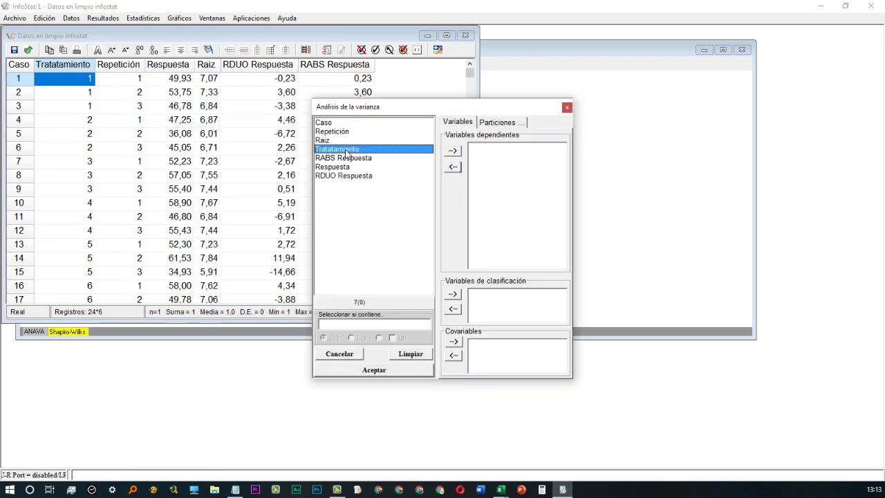
left_click(453, 293)
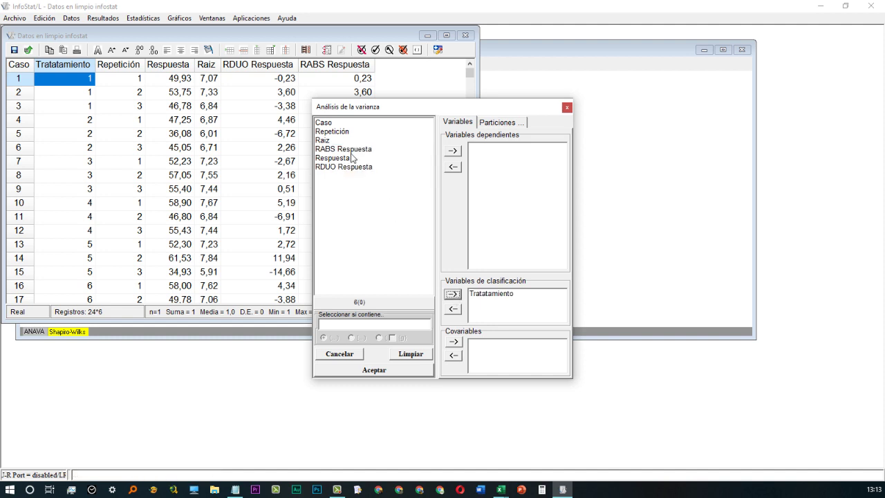
left_click(347, 151)
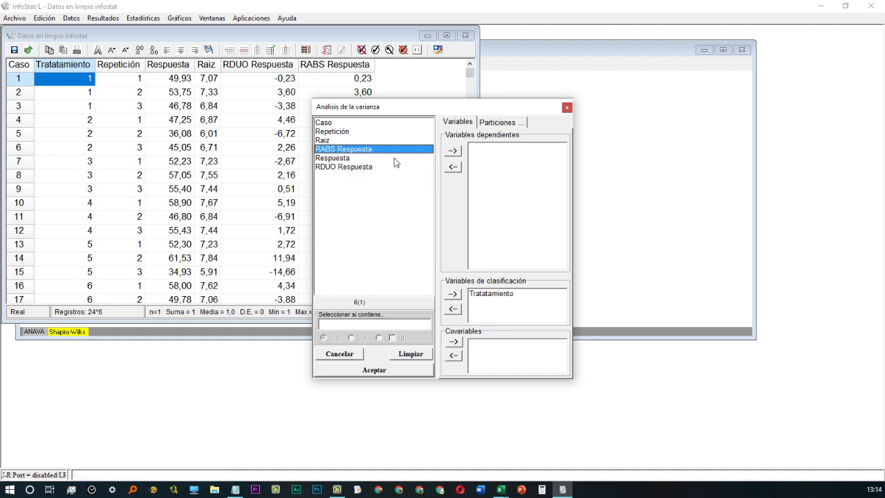
left_click(452, 152)
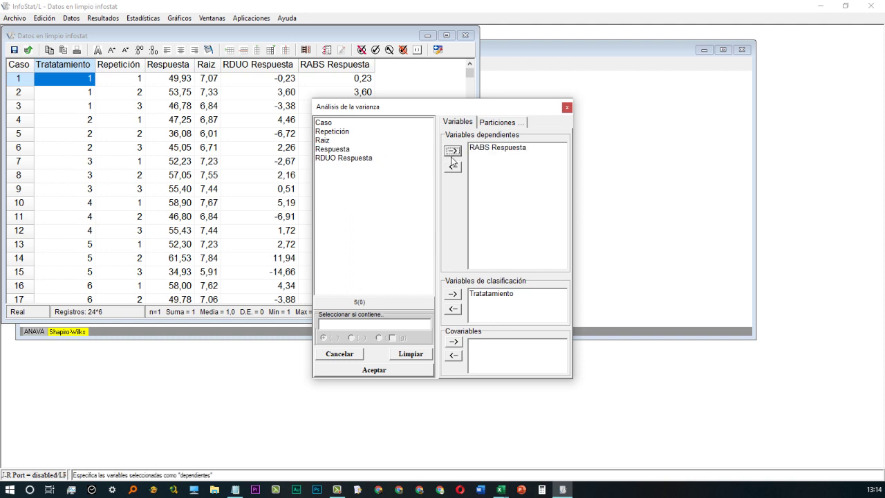
Run the analysis of variance on RABS Respuesta, check the Tratatamiento p-value, and minimize the results window
left_click(374, 370)
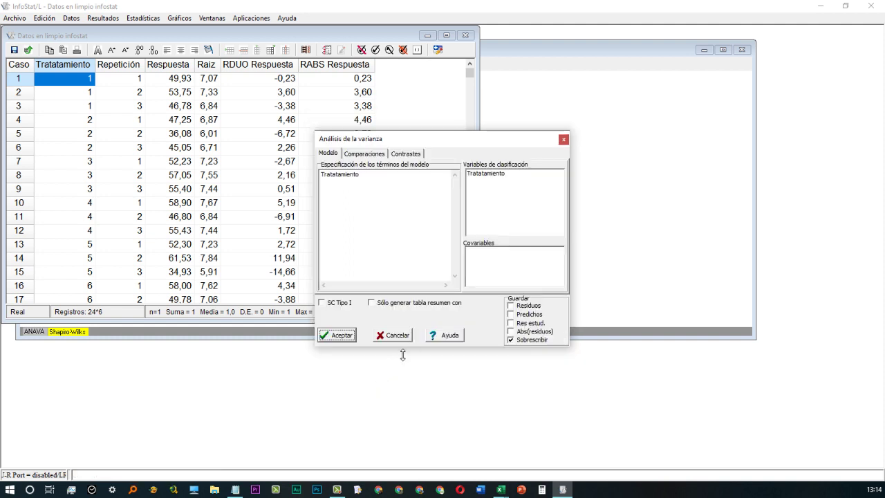
left_click(347, 337)
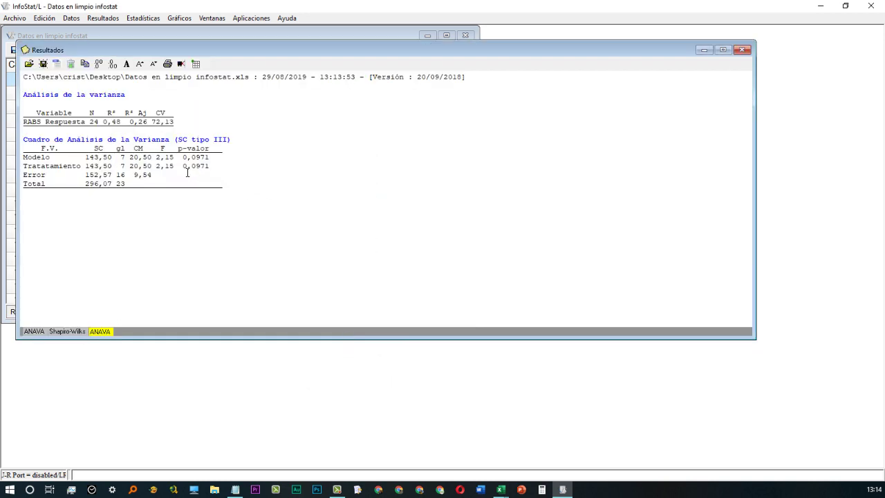
left_click_drag(187, 173, 205, 173)
left_click(739, 54)
Set up another analysis of variance with Respuesta replacing RABS Respuesta as the dependent variable
left_click(170, 67)
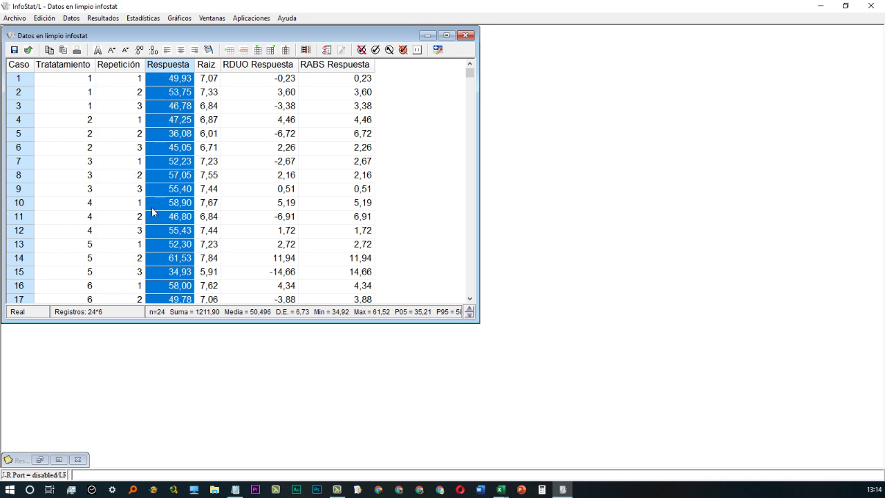
left_click(143, 20)
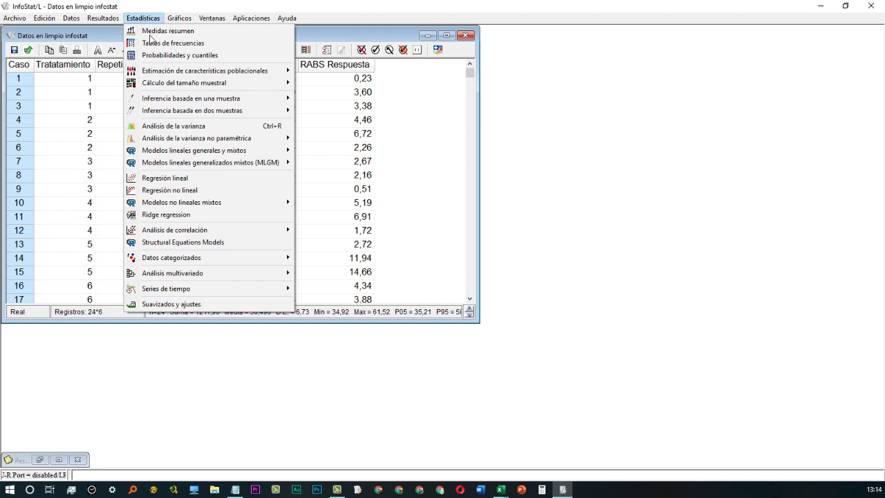
left_click(223, 127)
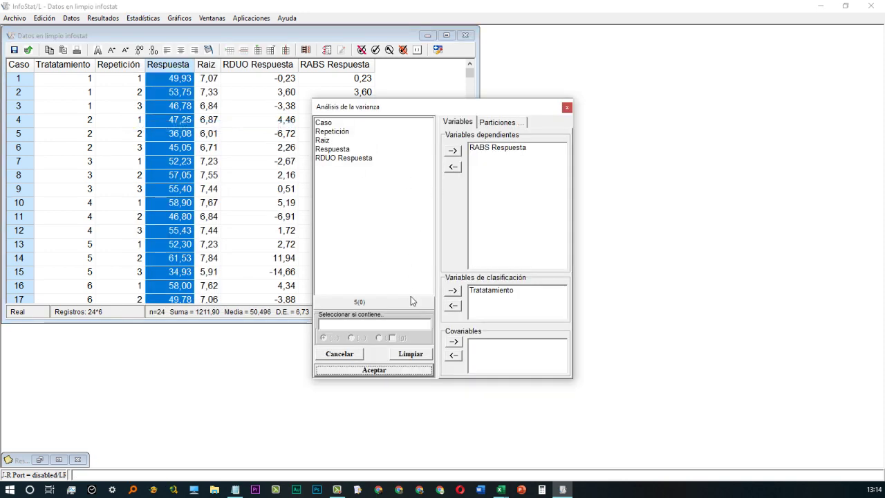
left_click(493, 148)
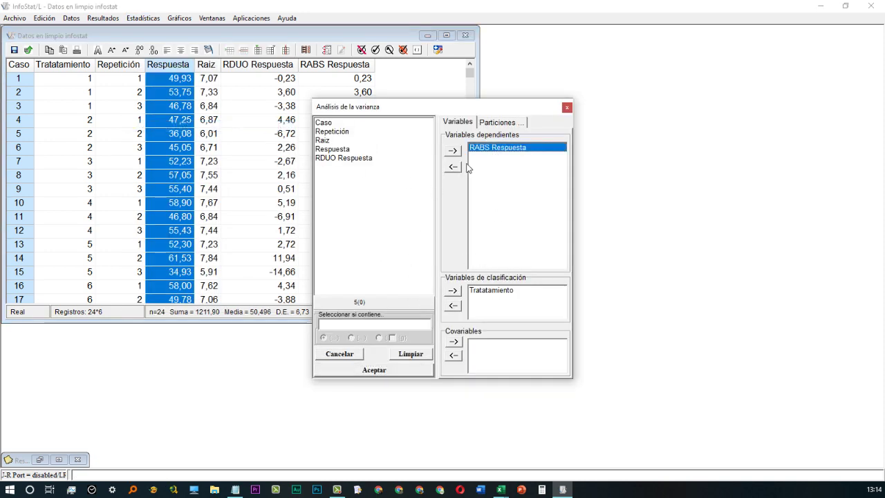
left_click(453, 167)
left_click(346, 150)
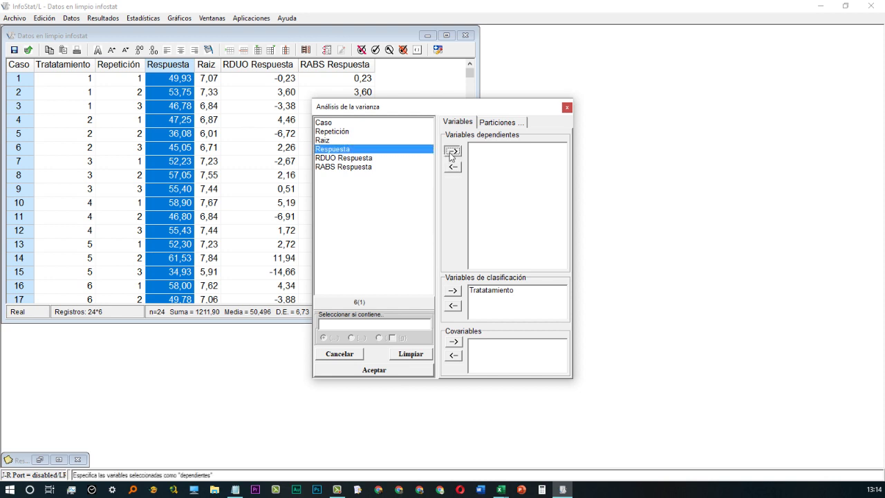
left_click(452, 151)
Run the analysis of variance on Respuesta with a Tukey comparison of the Tratatamiento means
left_click(390, 372)
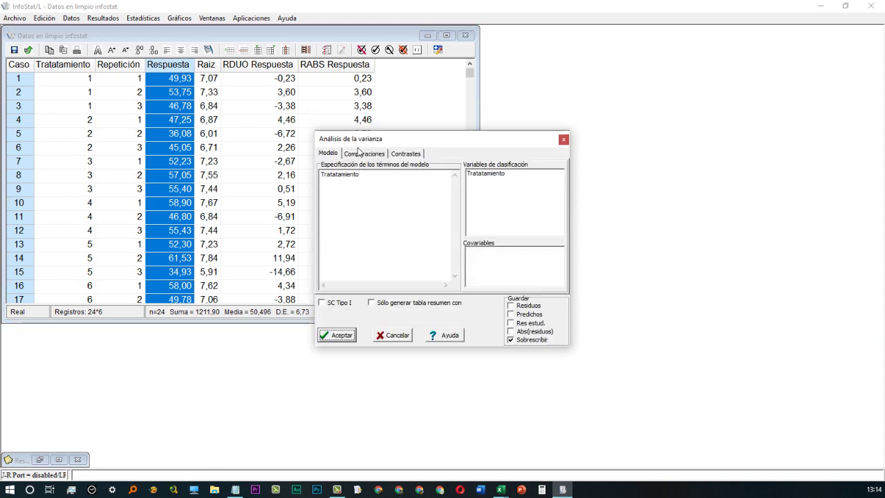
left_click(360, 153)
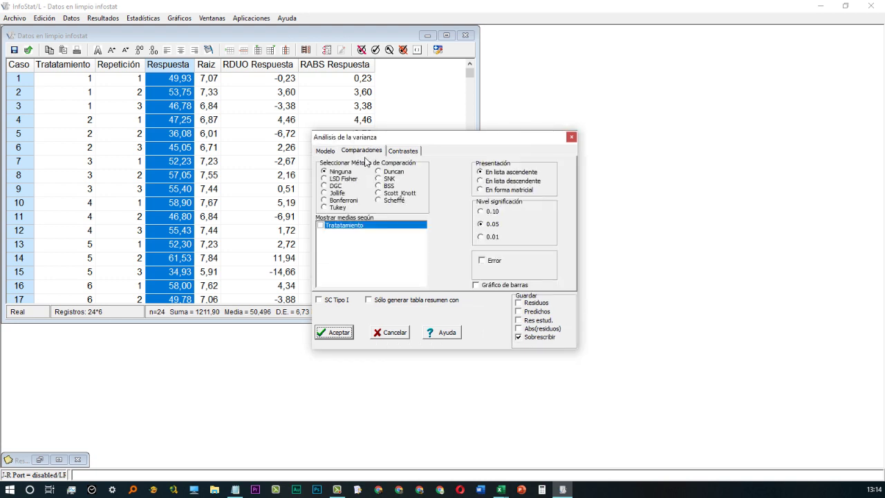
left_click(325, 207)
left_click(320, 225)
left_click(336, 333)
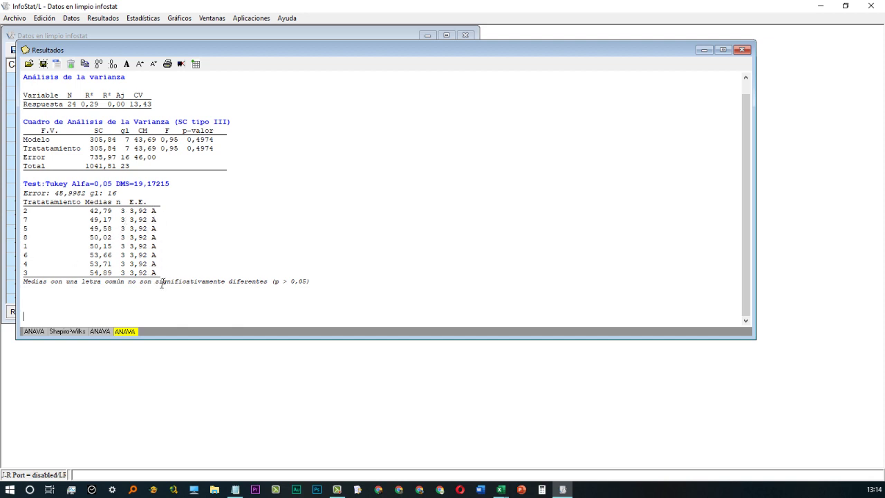
Set up an analysis of variance on the square-root data, with Raiz replacing Respuesta as the dependent variable
left_click(114, 35)
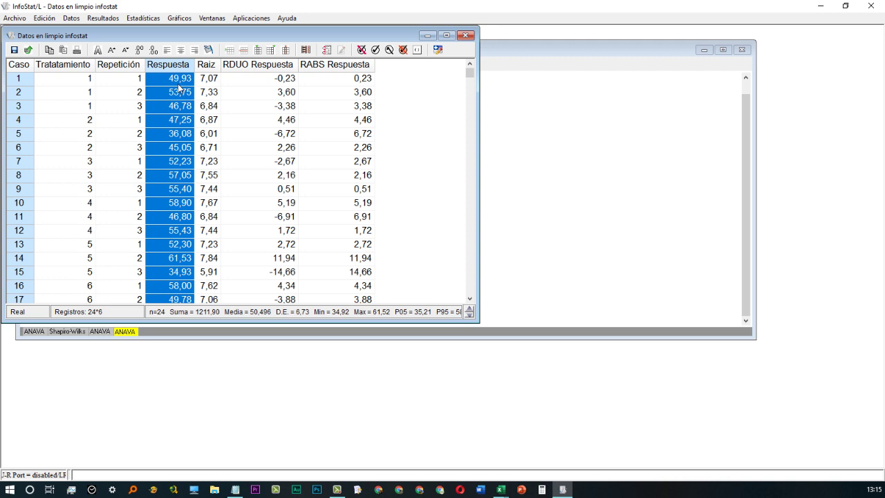
left_click(207, 64)
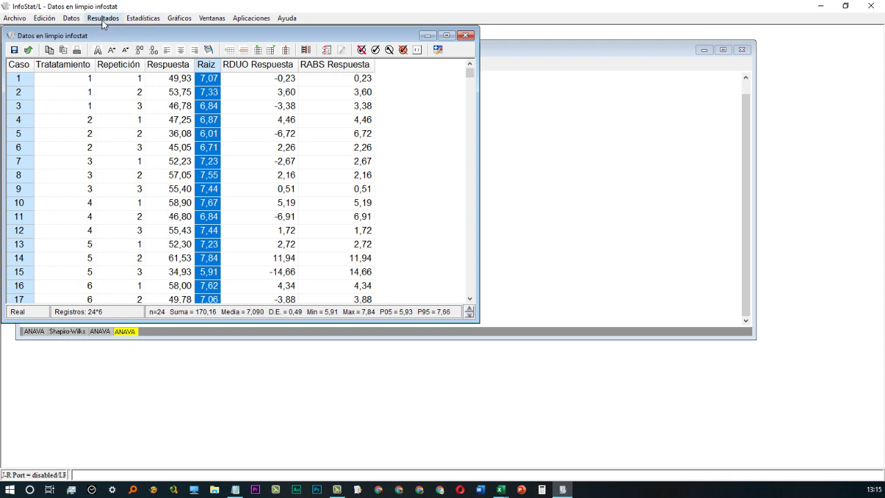
left_click(143, 21)
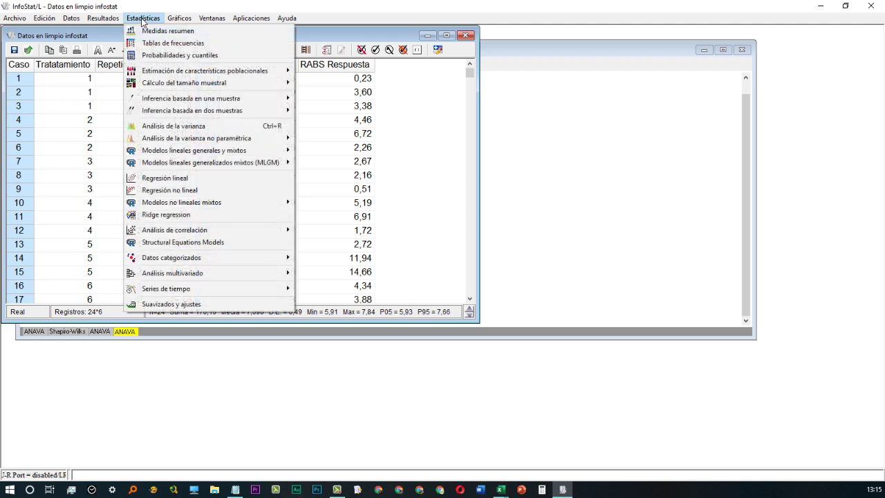
left_click(178, 125)
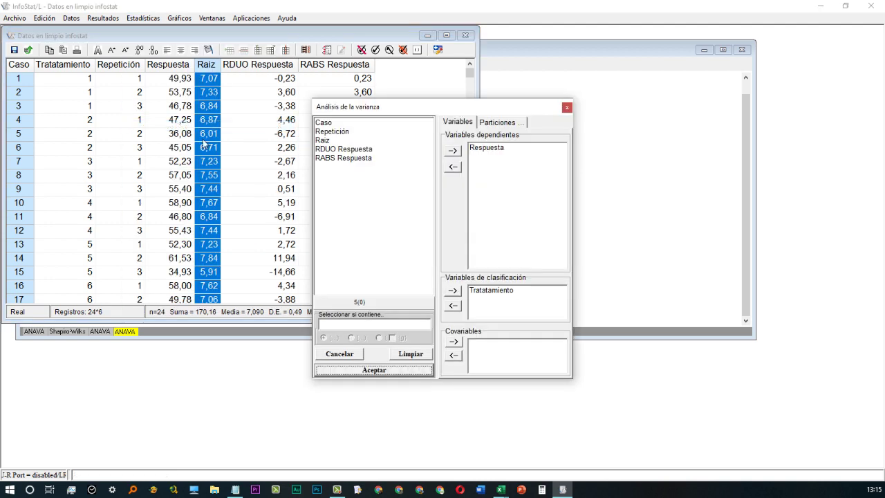
left_click(335, 141)
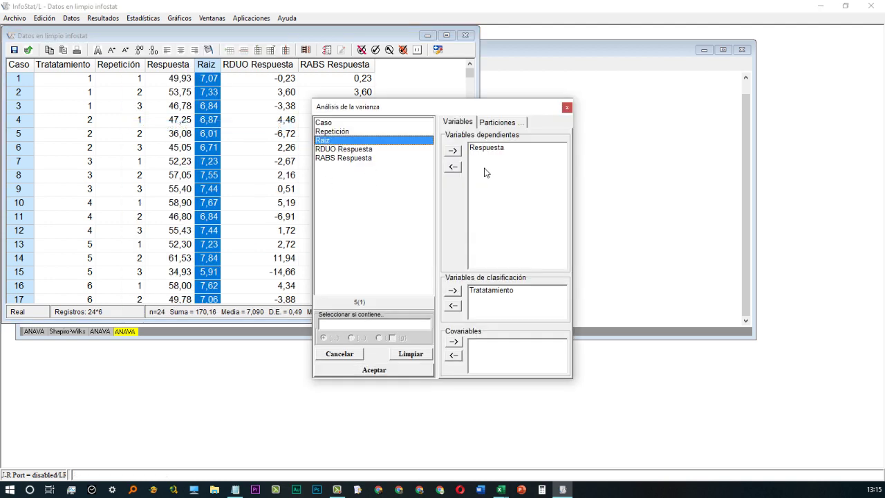
left_click(453, 150)
left_click(486, 147)
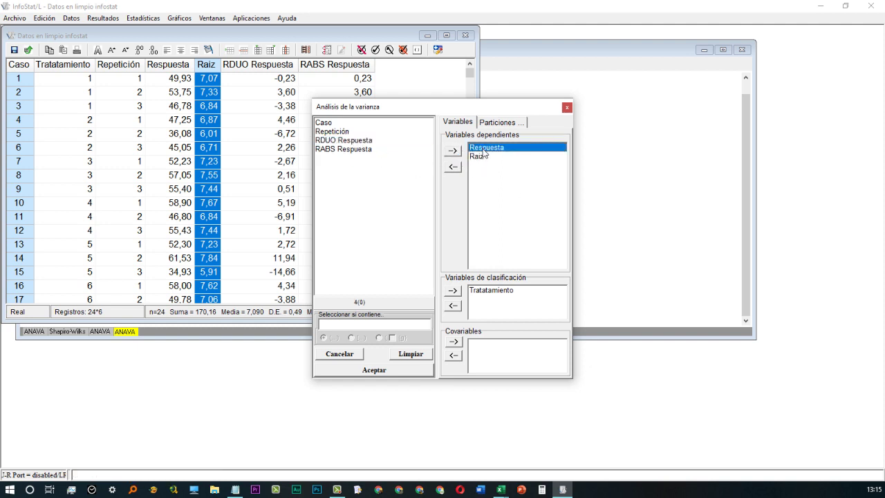
left_click(453, 168)
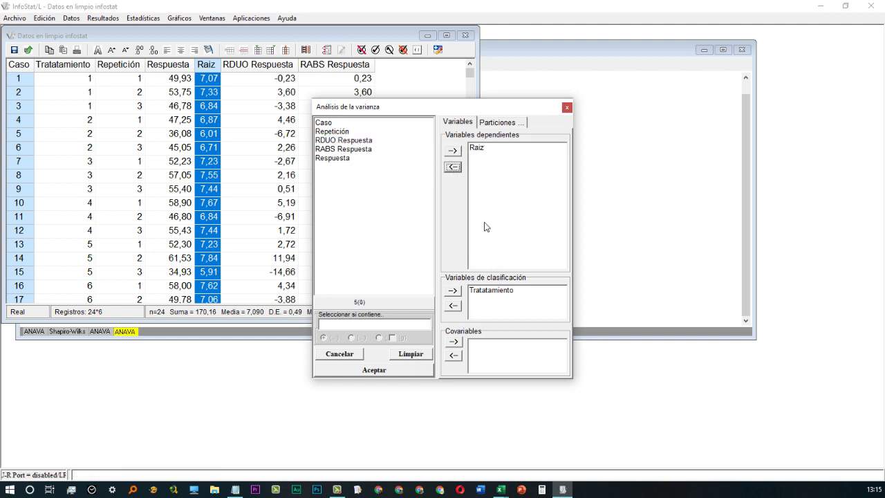
Run the analysis of variance on Raiz with Residuos and Abs(residuos) saved to the data table
left_click(379, 372)
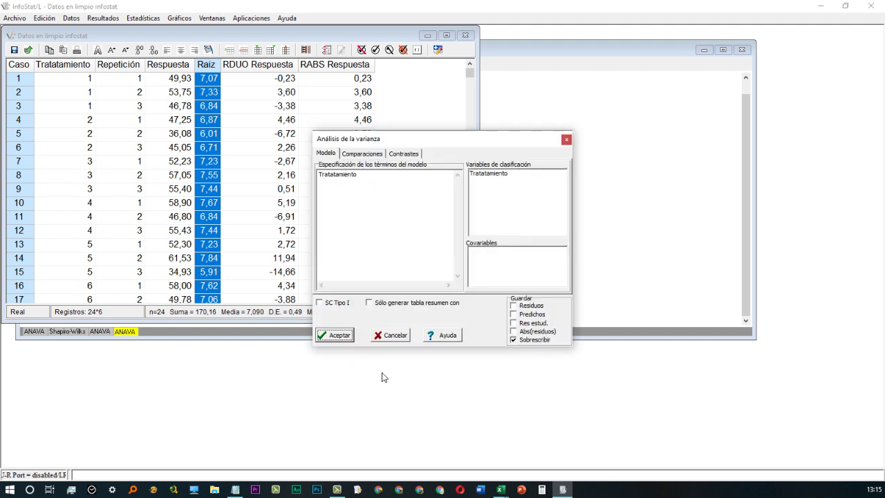
left_click(513, 305)
left_click(513, 331)
left_click(336, 335)
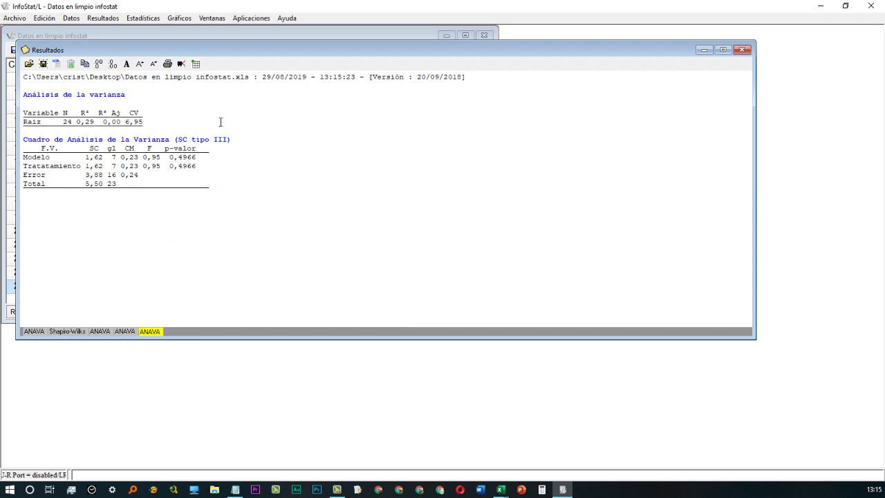
Run the modified Shapiro-Wilks normality test on RDUO Raiz in place of Raiz
left_click(151, 20)
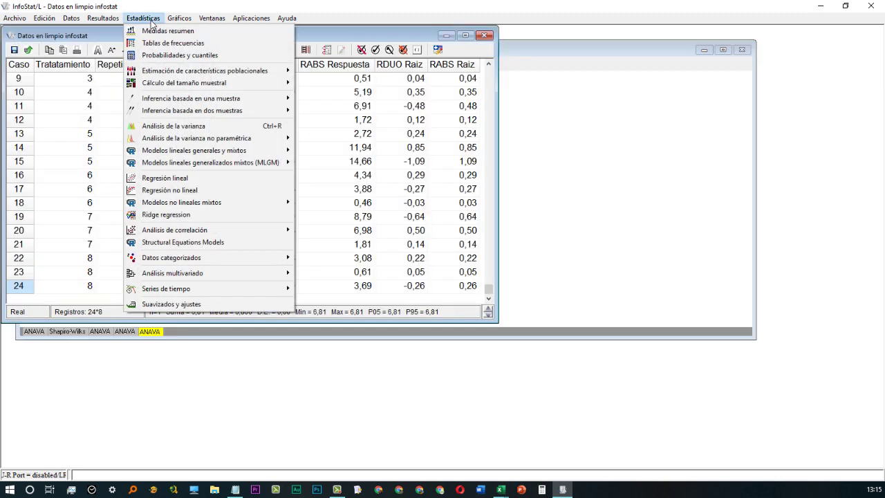
mouse_move(204, 101)
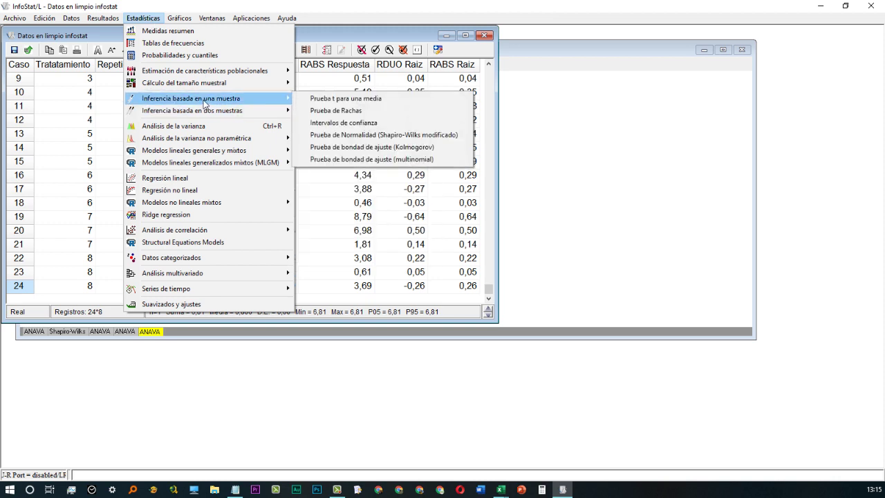
left_click(363, 138)
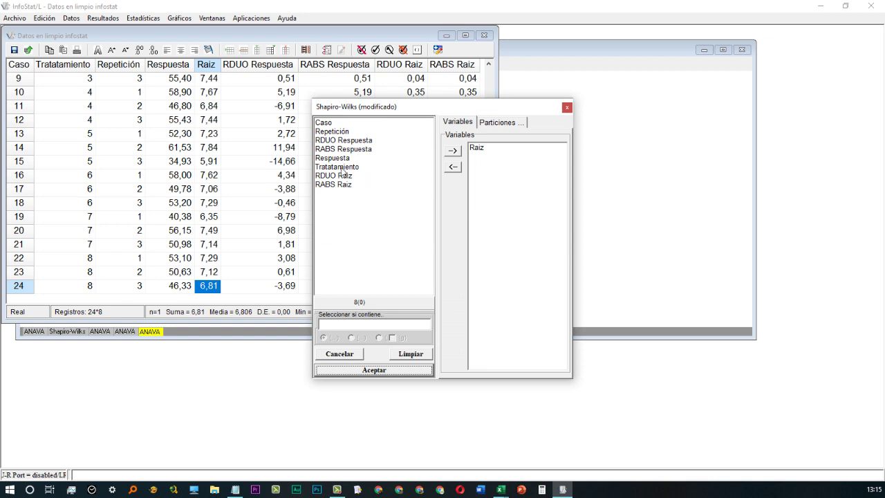
left_click(477, 147)
left_click(453, 166)
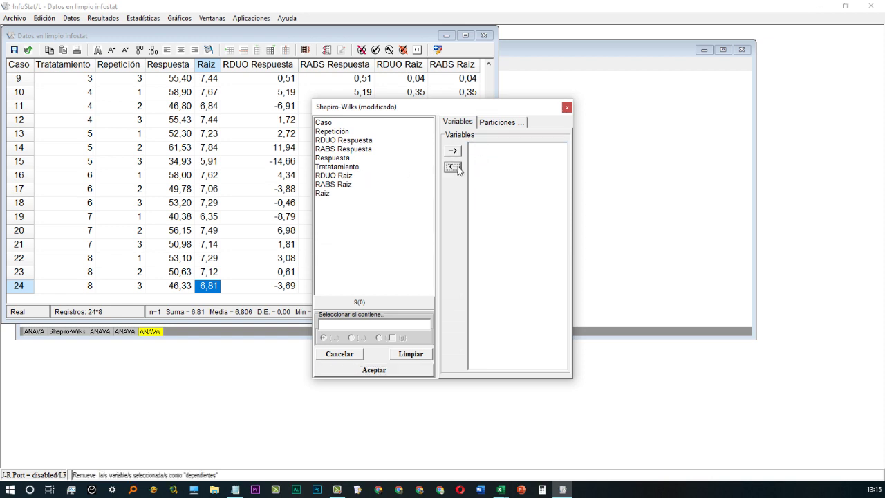
left_click(335, 177)
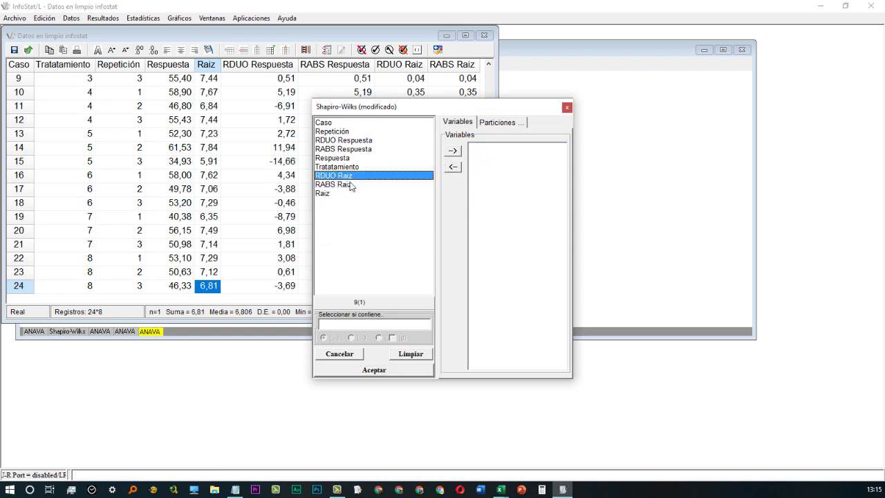
left_click(453, 150)
left_click(373, 370)
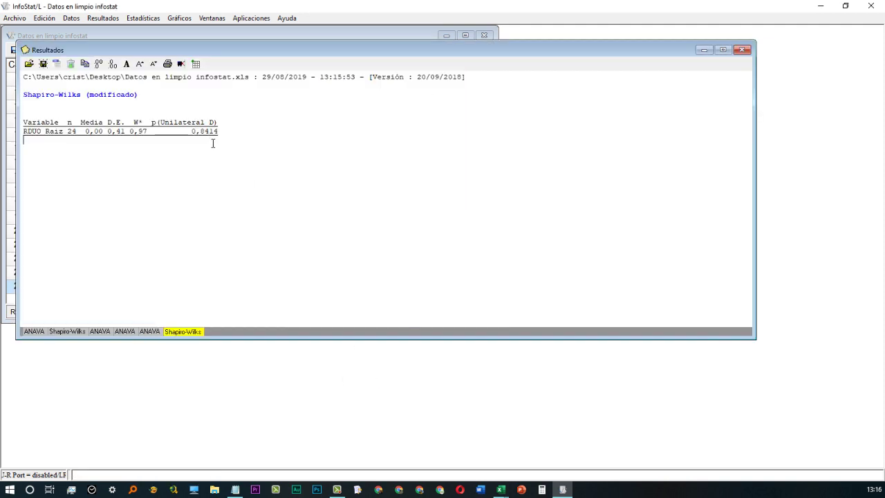
Run an analysis of variance with RABS Raiz as the dependent variable and Tratatamiento as the classification variable
left_click(143, 19)
left_click(143, 19)
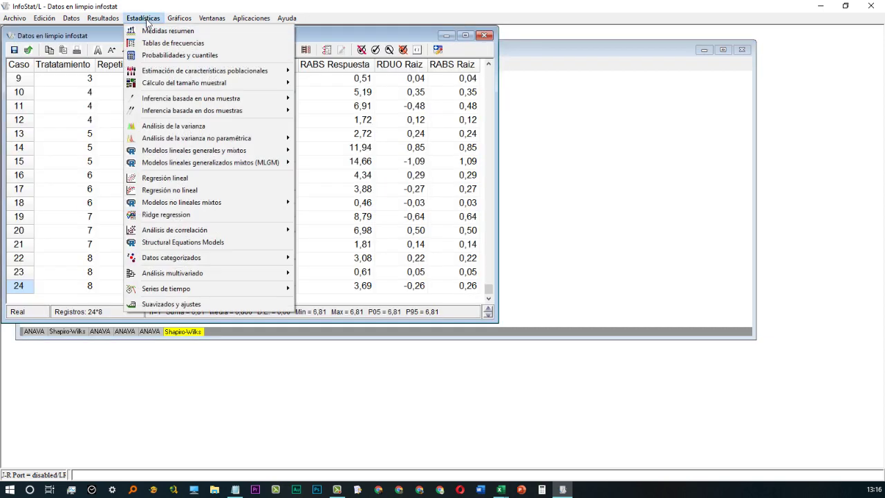
left_click(193, 129)
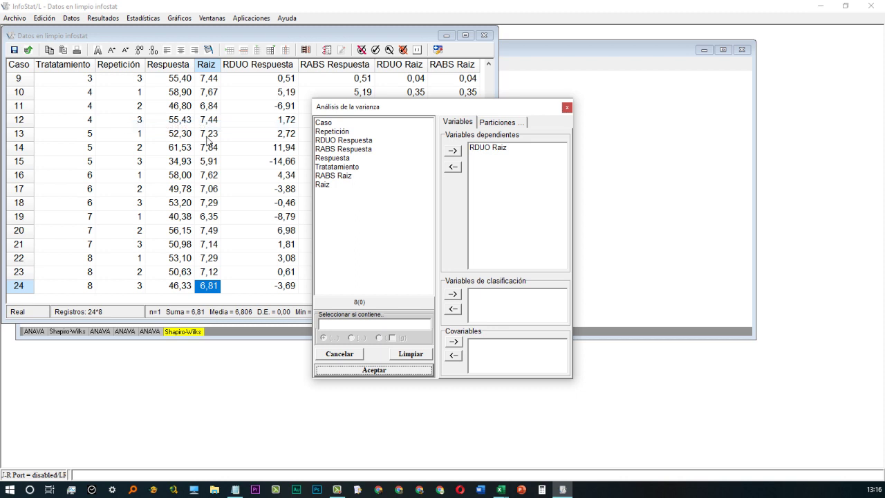
left_click(490, 148)
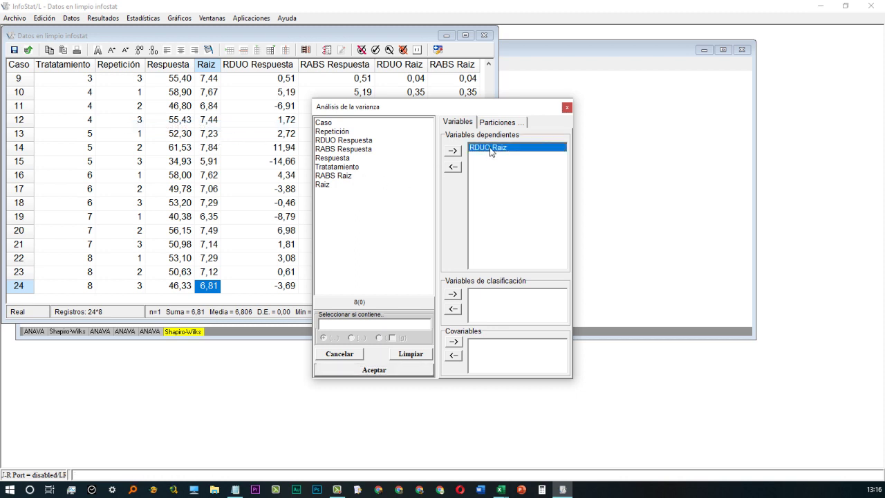
left_click(452, 166)
left_click(349, 167)
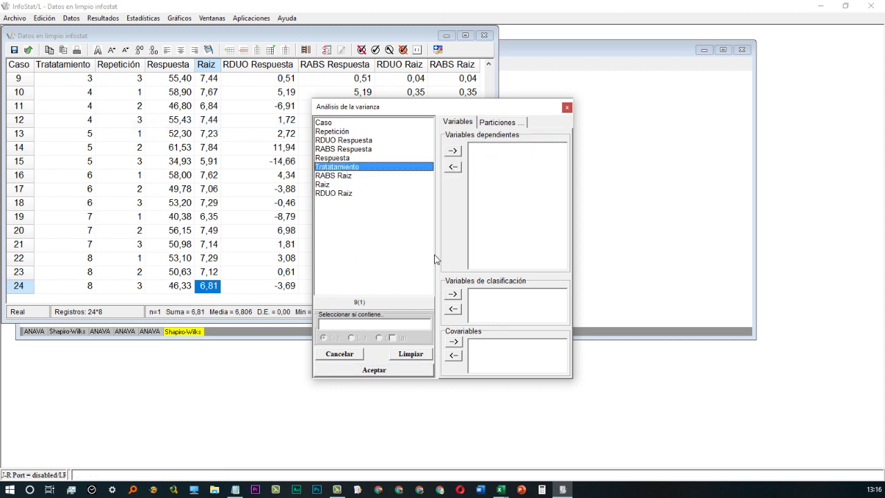
left_click(453, 294)
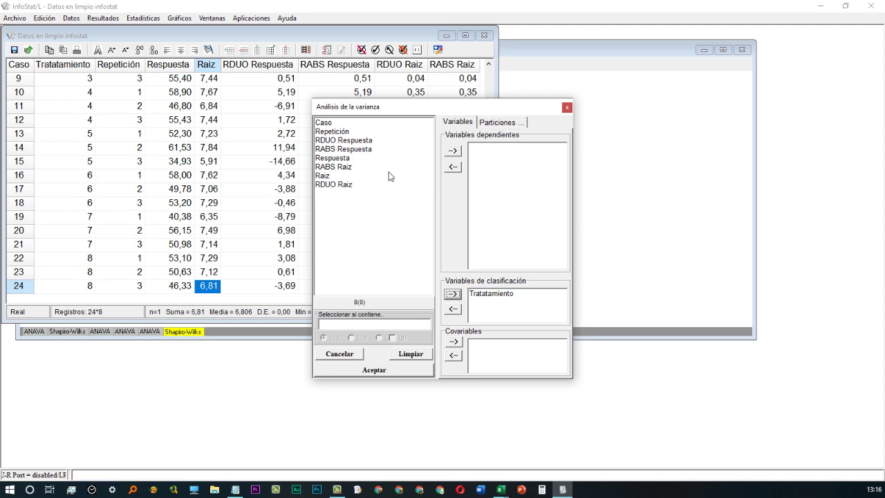
left_click(344, 169)
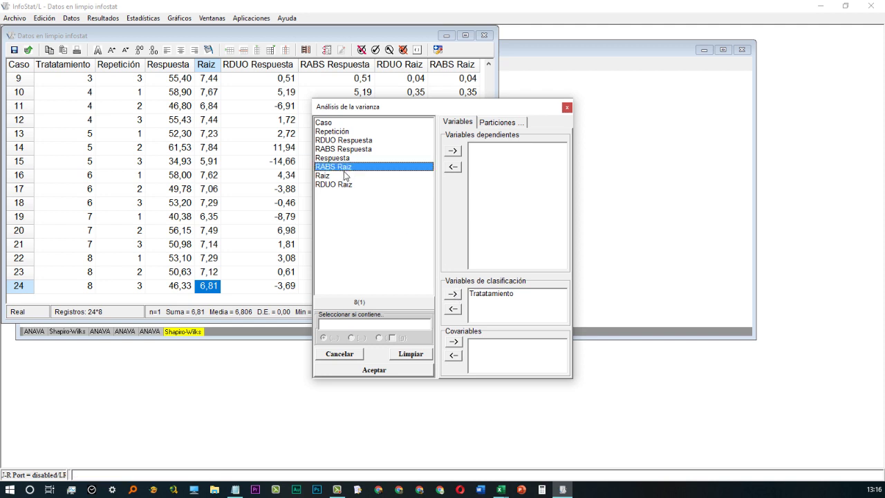
left_click(453, 150)
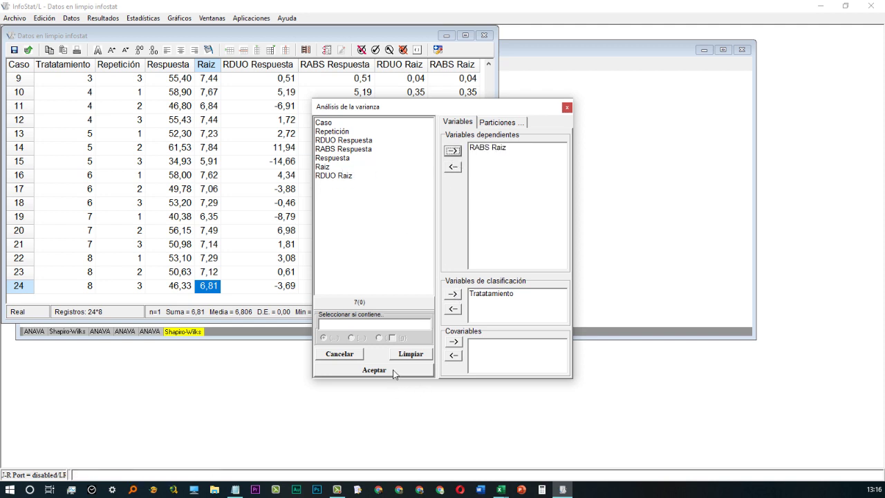
left_click(374, 370)
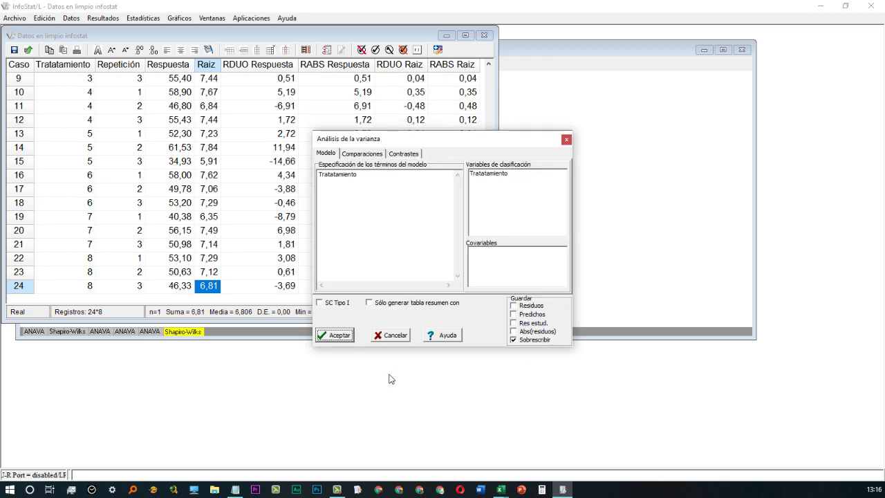
left_click(338, 340)
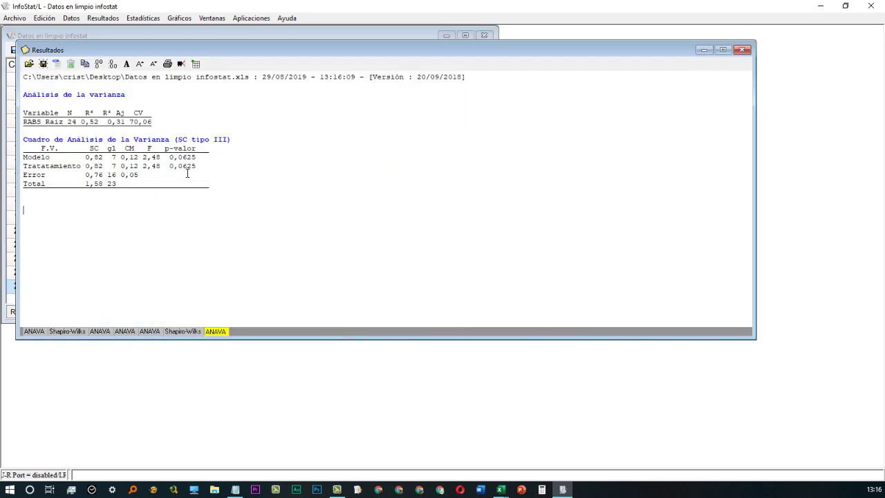
Set up another analysis of variance by Tratatamiento, with Raiz replacing RABS Raiz as the dependent variable
left_click(144, 19)
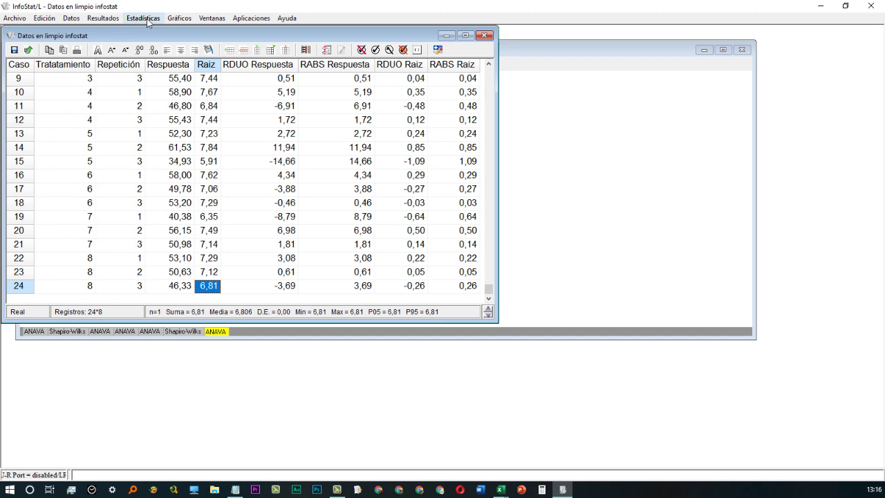
left_click(145, 19)
left_click(173, 126)
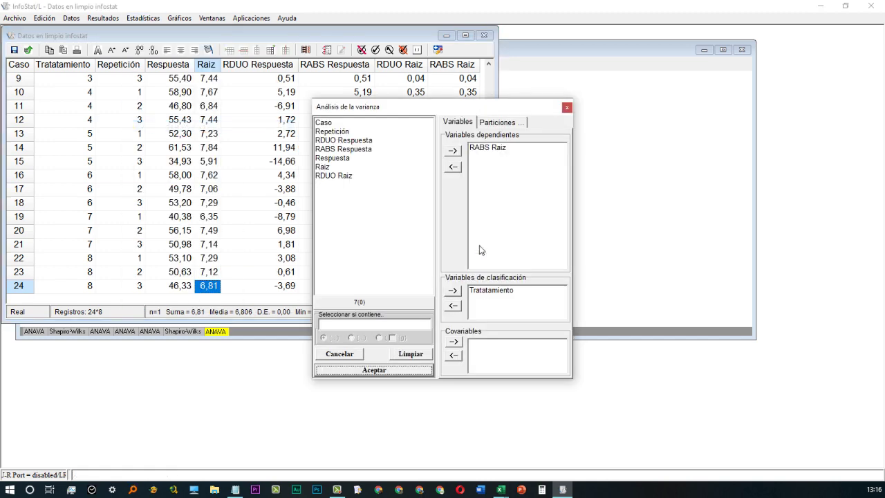
left_click(486, 152)
left_click(453, 167)
left_click(323, 167)
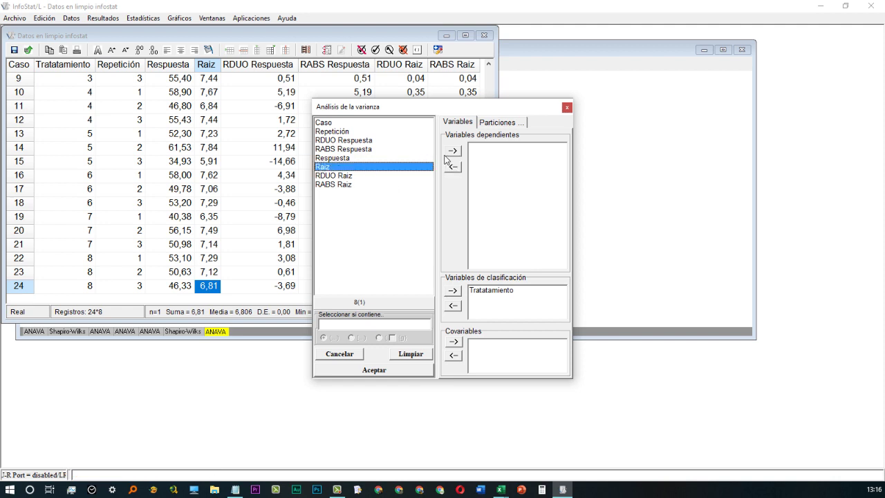
left_click(453, 150)
left_click(382, 370)
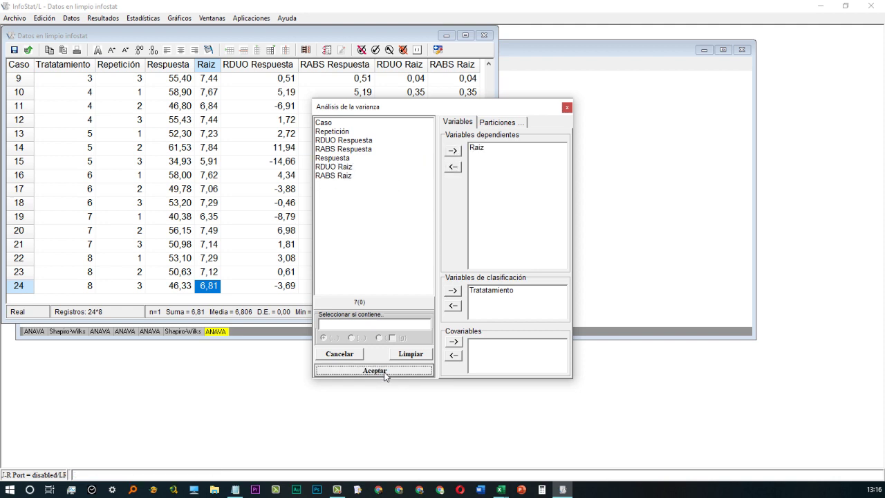
Run the analysis of variance on Raiz with a Tukey comparison of the Tratatamiento means, and highlight the listed means
left_click(358, 154)
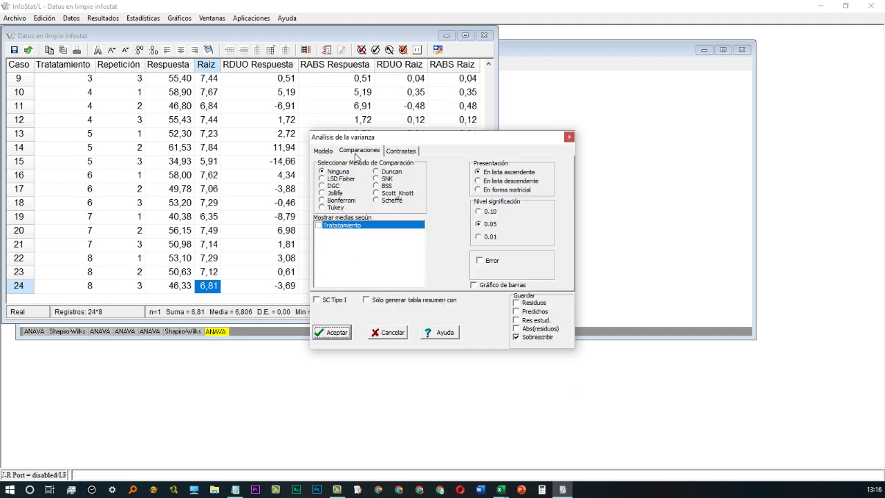
left_click(323, 207)
left_click(319, 225)
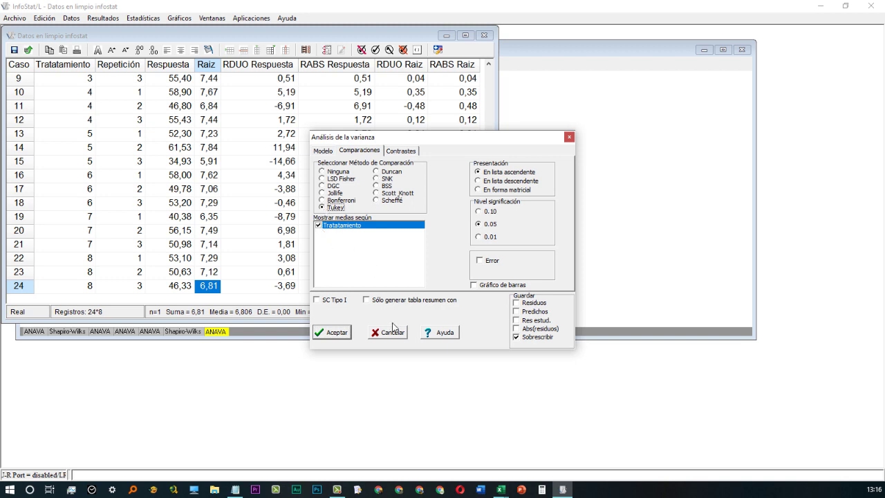
left_click(337, 332)
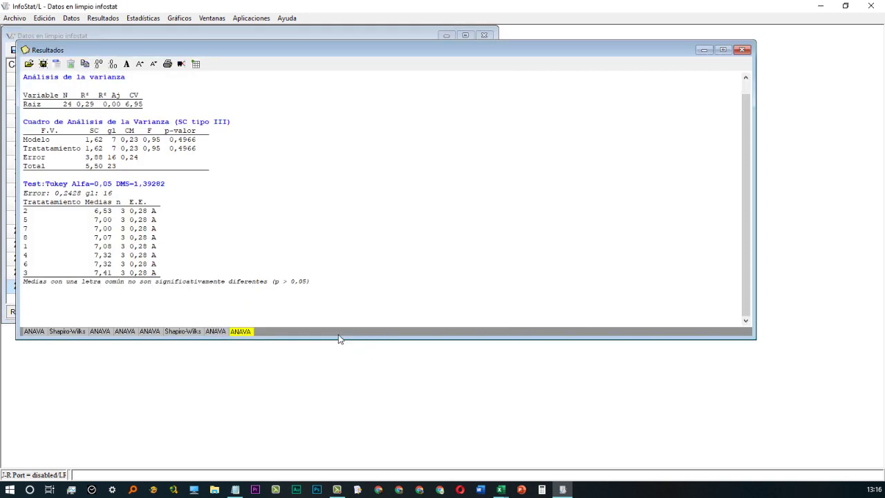
left_click_drag(100, 215, 121, 275)
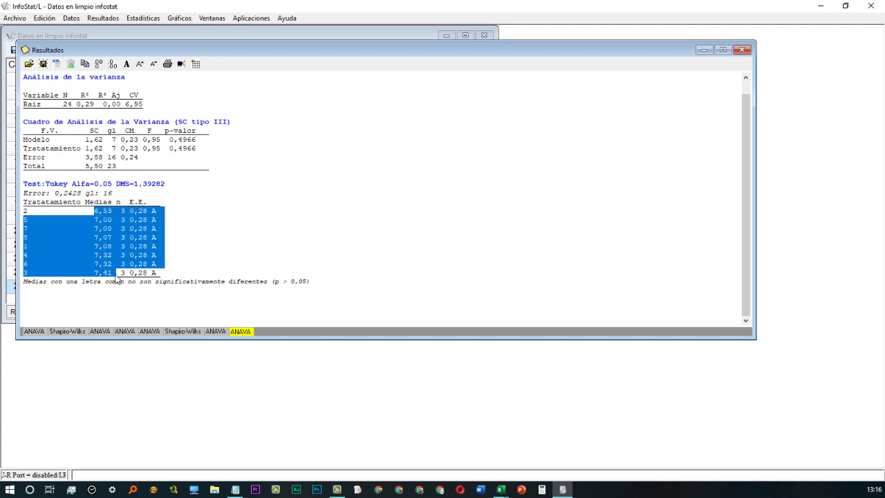
left_click(110, 263)
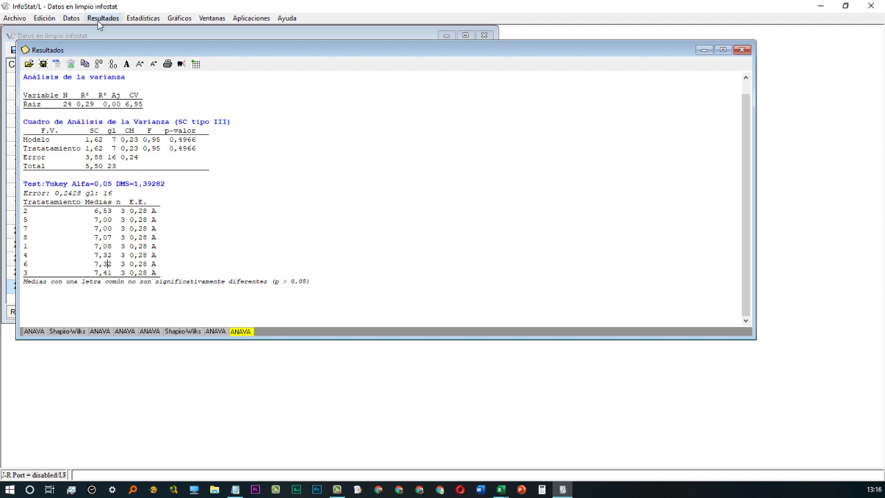
Set up an analysis of variance on the untransformed data, with Respuesta replacing Raiz as the dependent variable
left_click(143, 35)
left_click(143, 18)
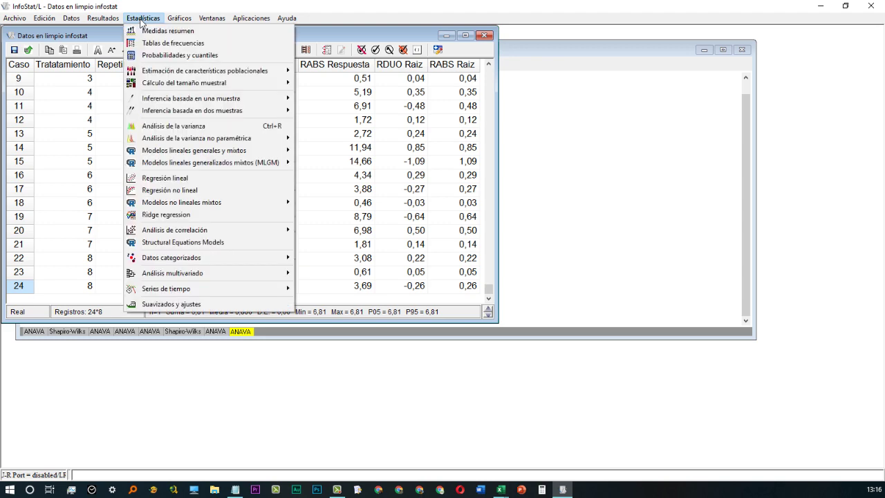
left_click(203, 125)
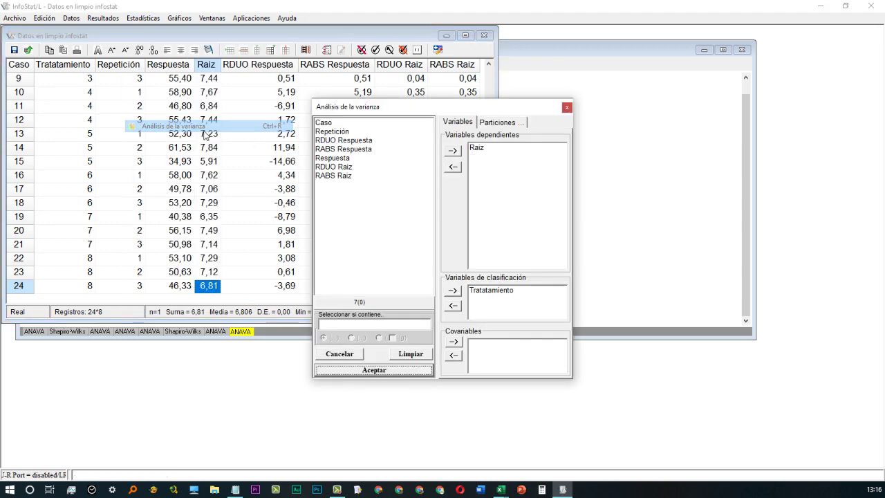
left_click(476, 147)
left_click(453, 167)
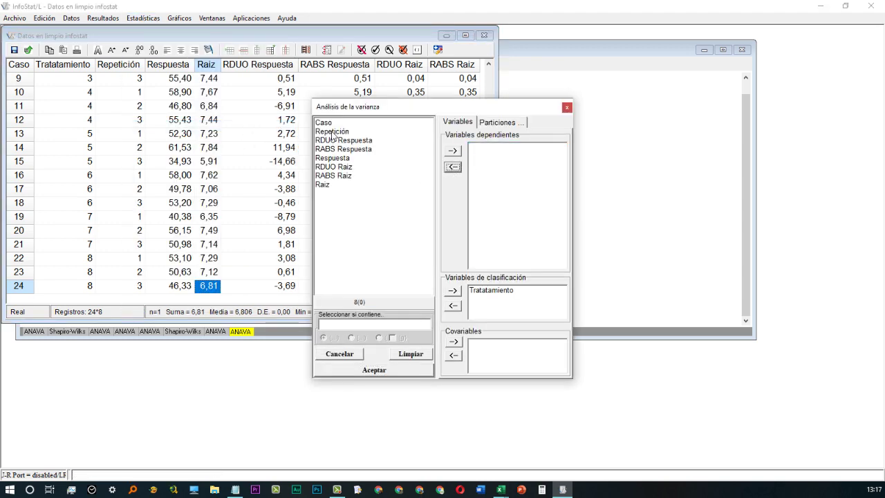
left_click(339, 161)
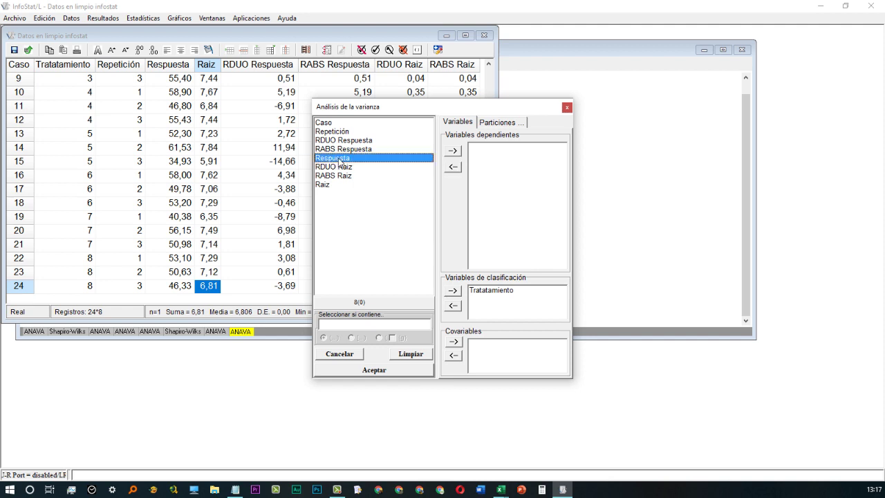
left_click(453, 150)
left_click(403, 370)
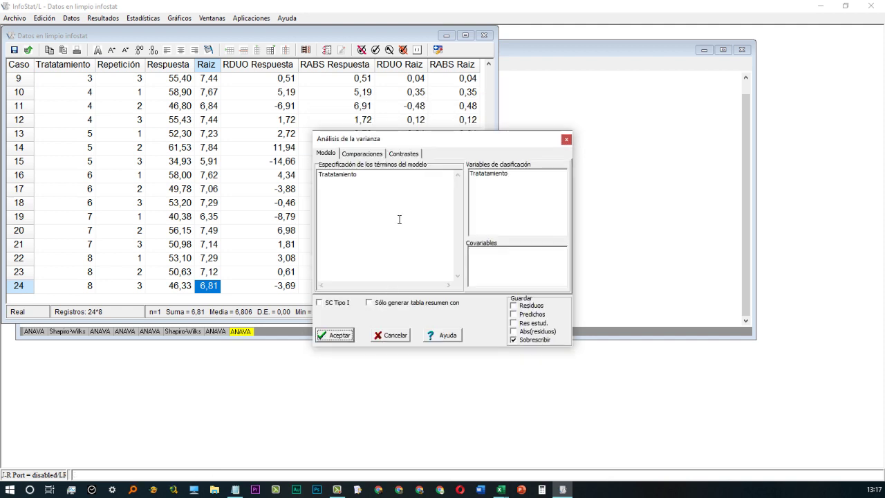
Run the analysis of variance on Respuesta with the Tukey method comparing the Tratatamiento means
left_click(362, 154)
left_click(322, 207)
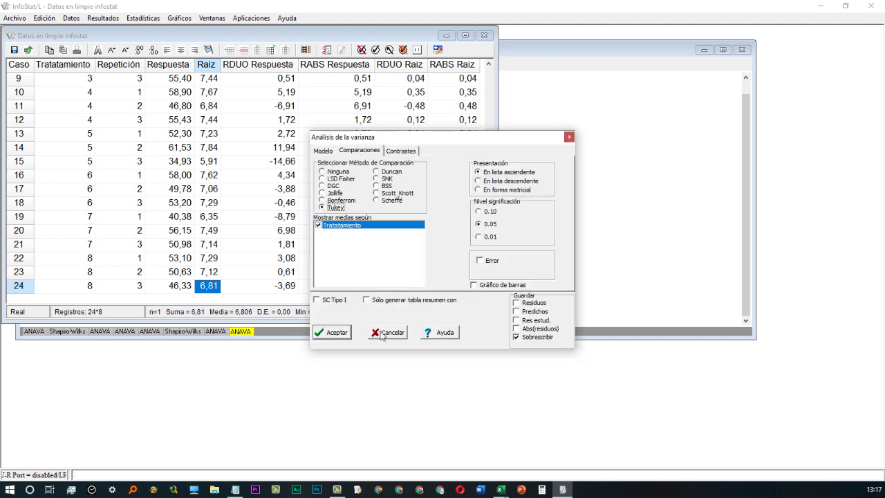
left_click(337, 334)
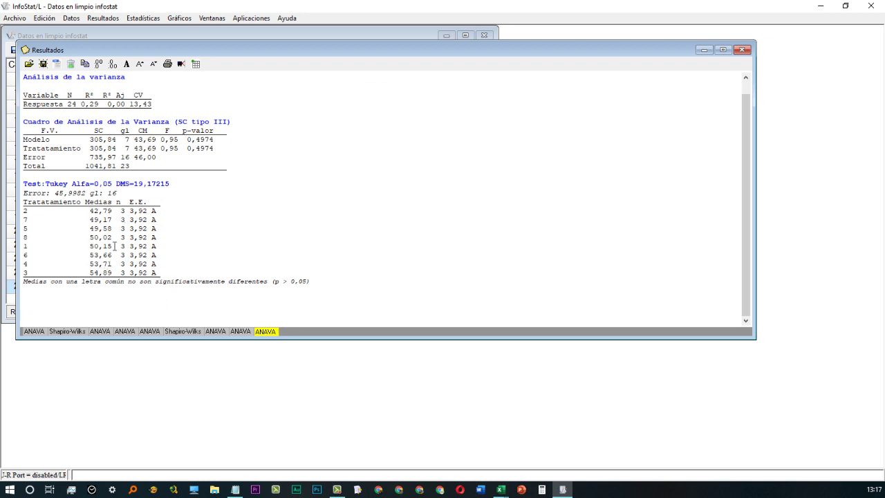
Minimize the results window and examine the Respuesta and Raiz columns of the data table
left_click(704, 50)
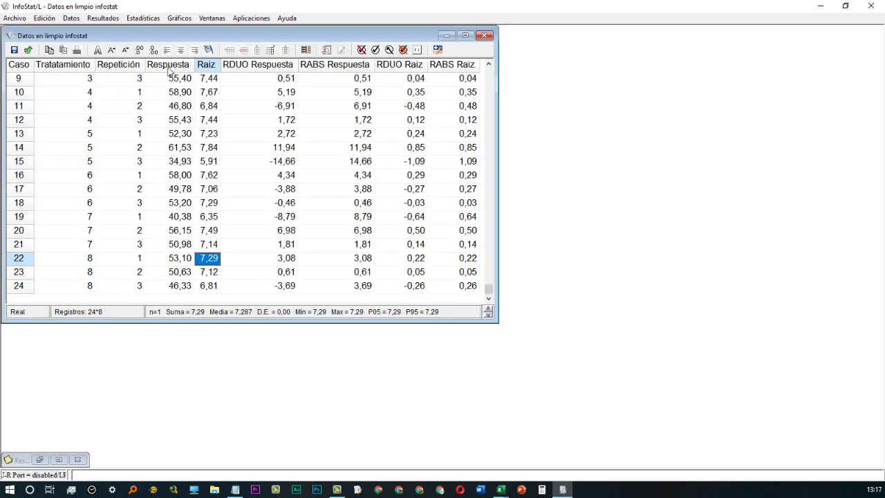
left_click(168, 64)
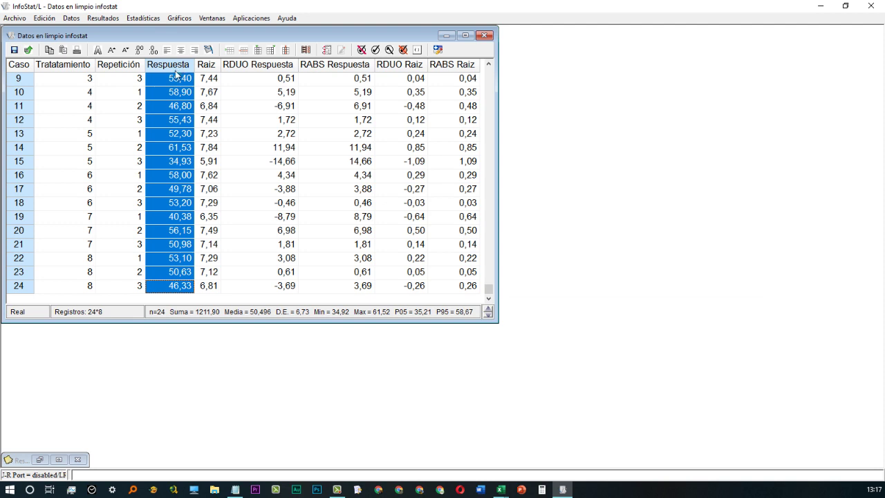
left_click(207, 66)
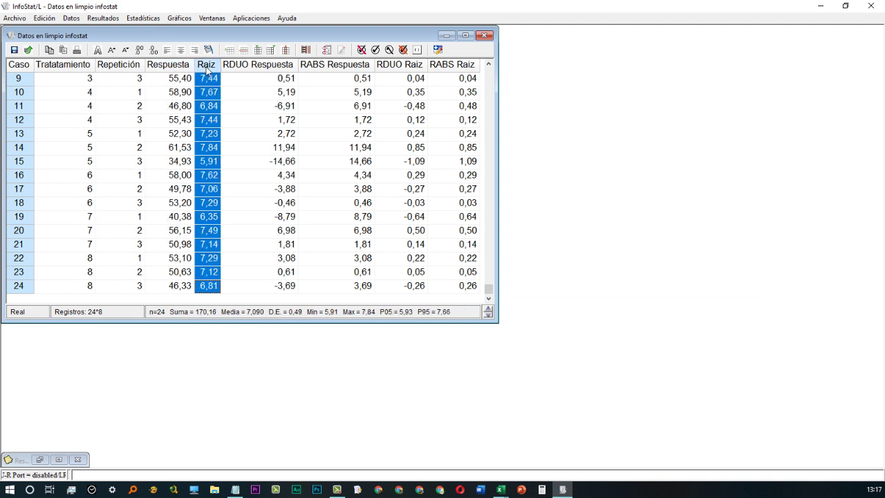
Run a Kruskal Wallis test on Respuesta classified by Tratatamiento, with pairwise comparisons (De a pares)
left_click(146, 22)
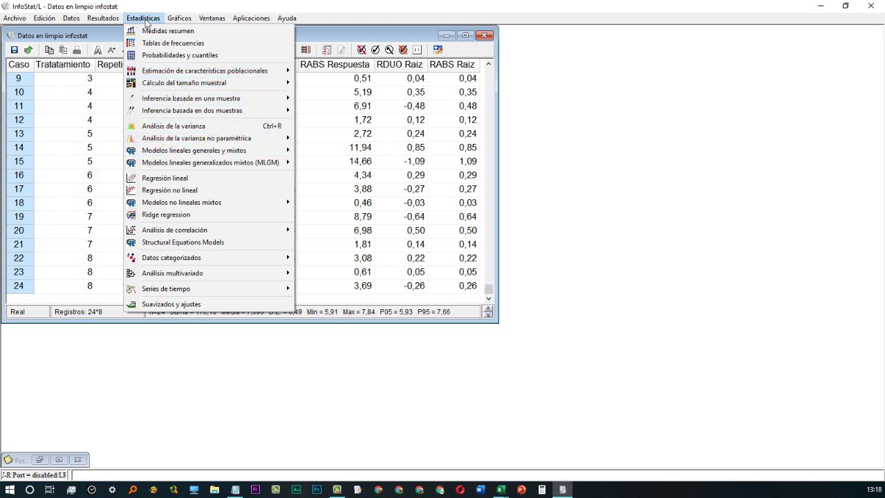
mouse_move(201, 143)
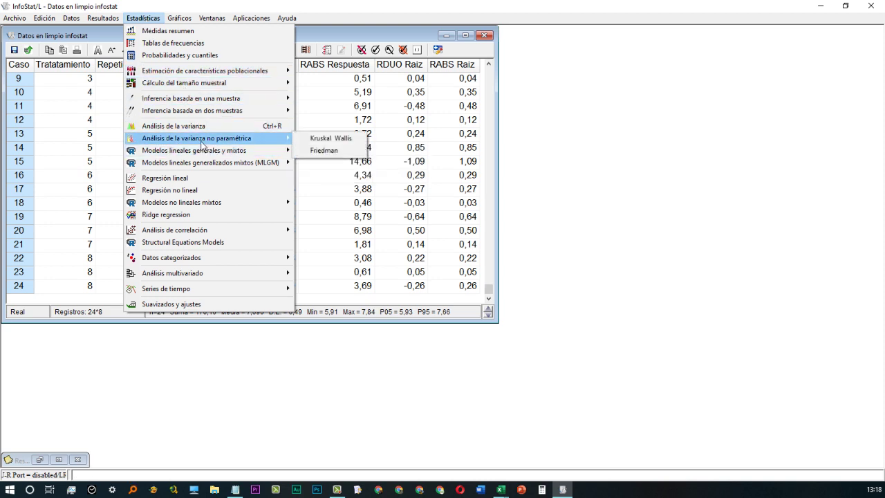
left_click(308, 140)
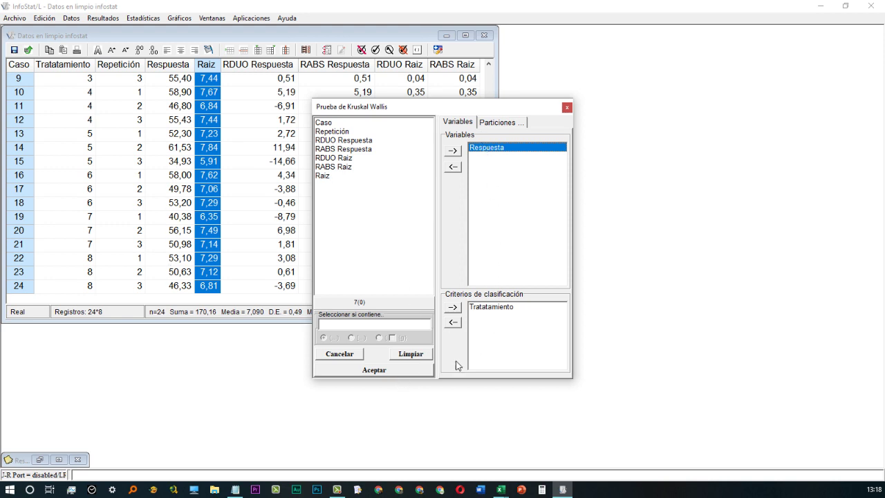
left_click(389, 370)
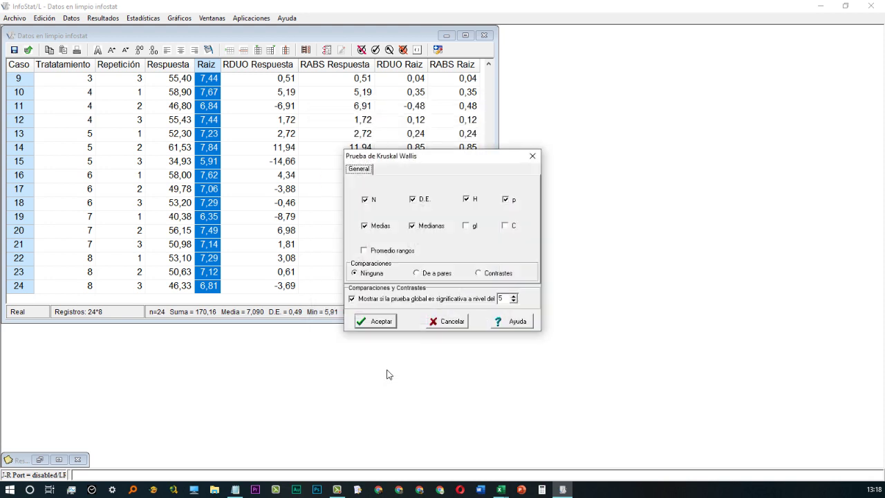
left_click(419, 273)
left_click(379, 321)
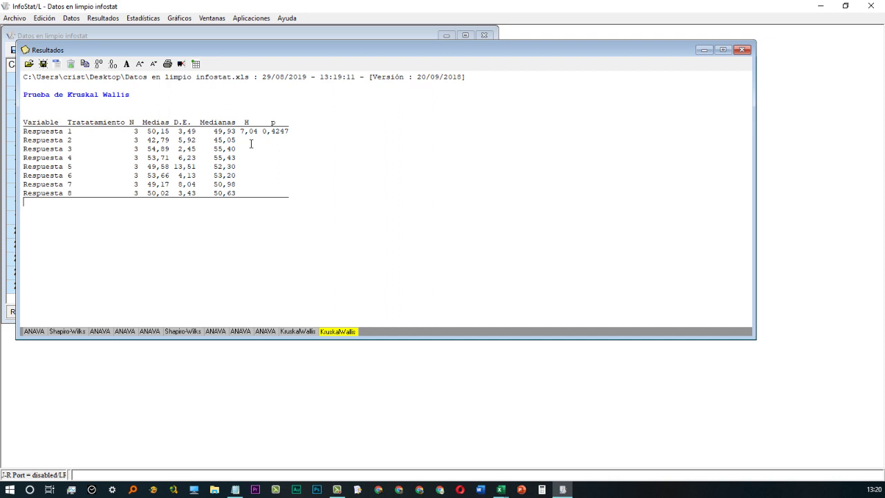
Review the earlier Kruskal Wallis result and the last Respuesta ANAVA, highlighting the Tratatamiento p-value and F value
left_click(307, 333)
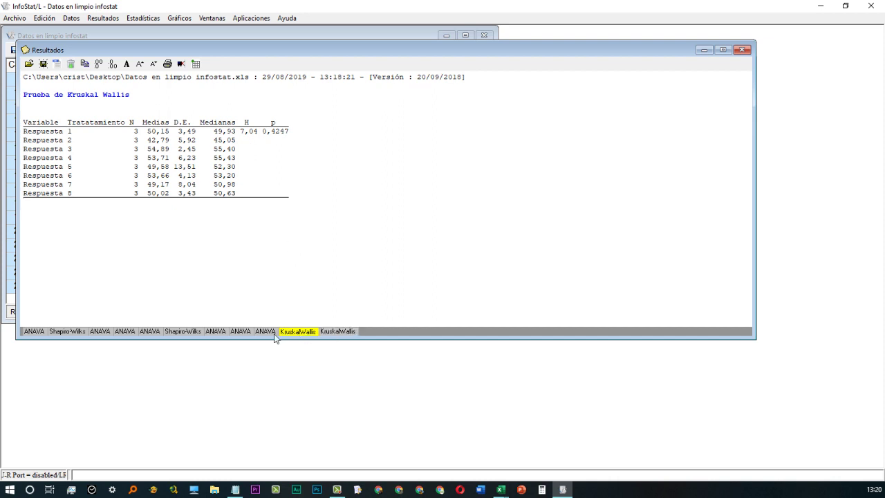
left_click(273, 332)
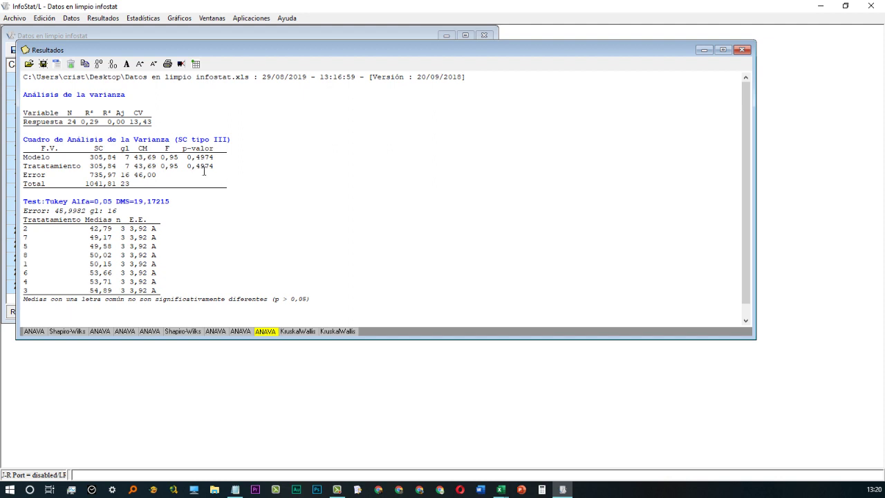
left_click_drag(188, 166, 213, 168)
left_click_drag(162, 167, 178, 168)
Switch to the Excel workbook and examine the empty analysis results table on the SPAD sheet, from R155:R162 down through rows 163 to 166
key("alt+Tab")
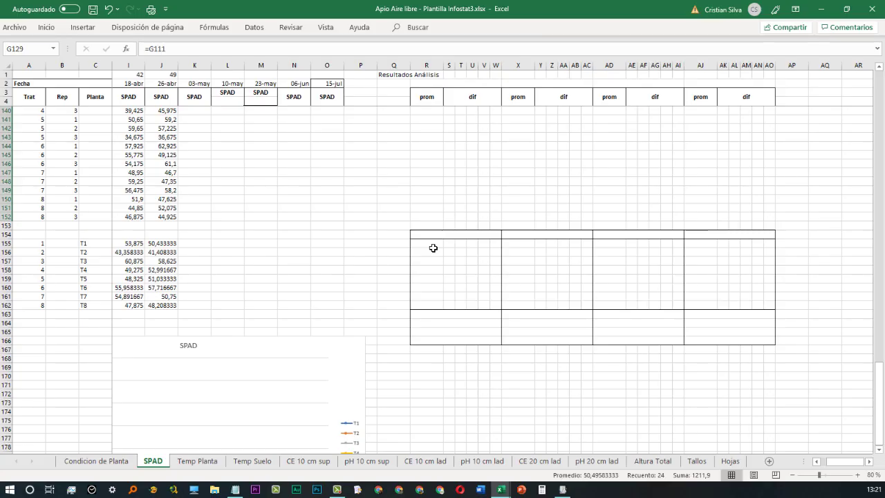
left_click_drag(433, 247, 484, 296)
left_click_drag(433, 249, 443, 305)
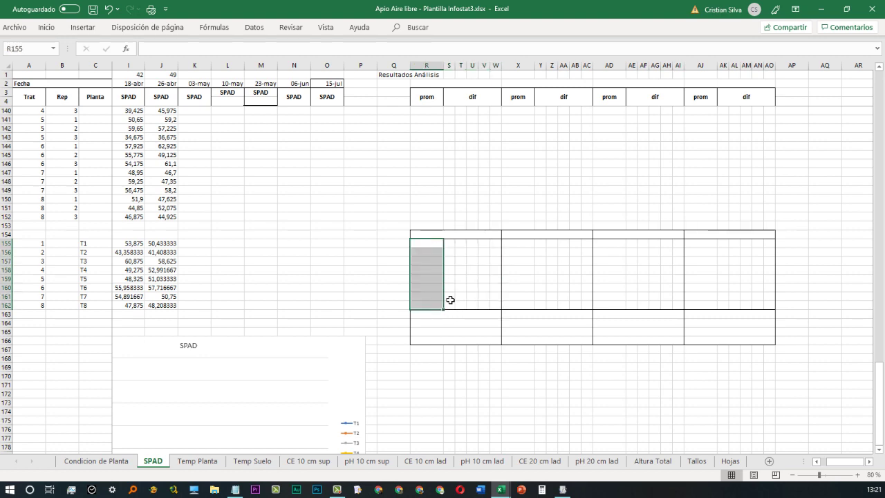
left_click(429, 317)
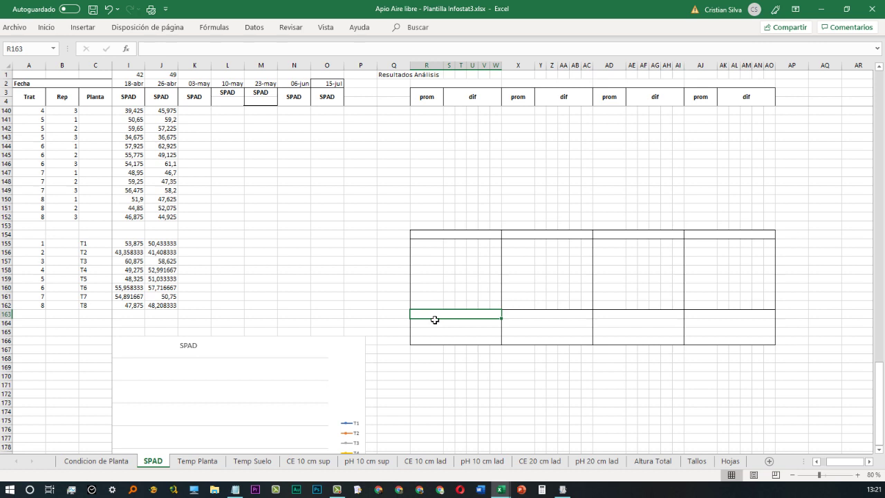
left_click(434, 320)
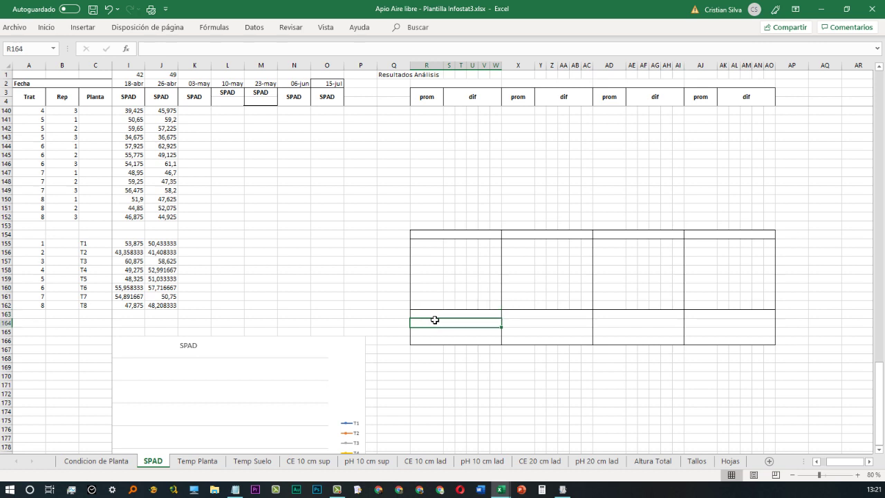
key("Down")
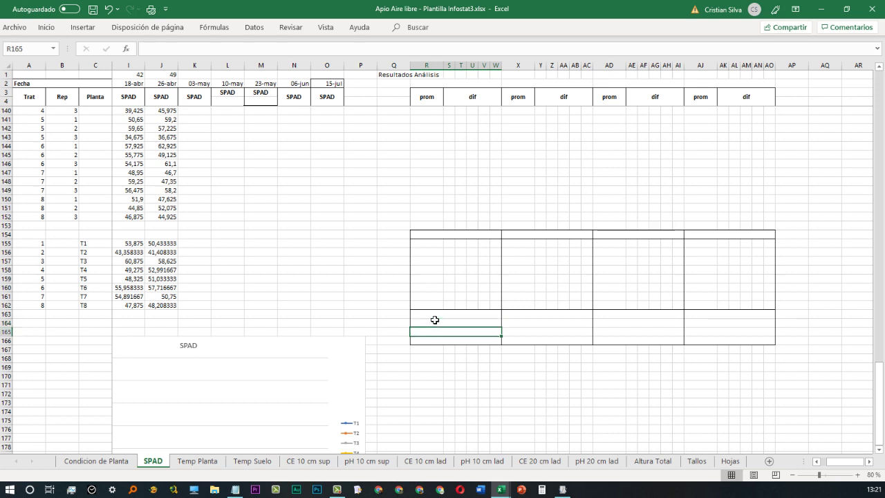
key("Down")
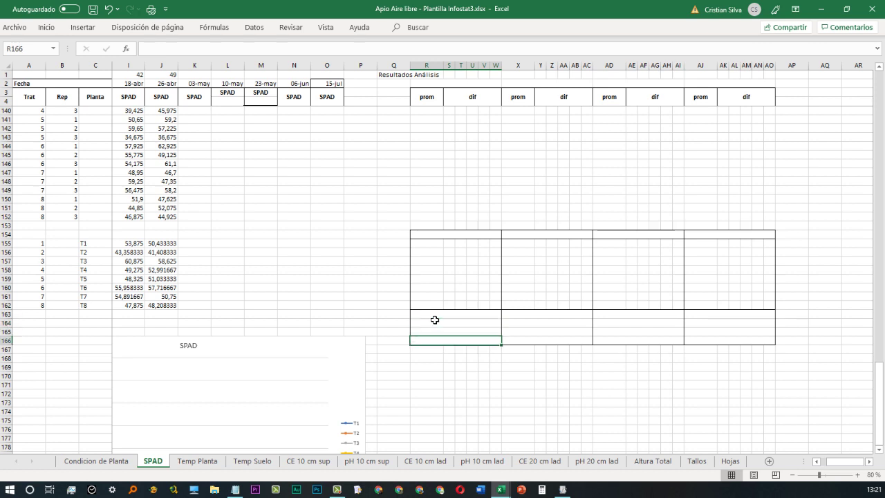